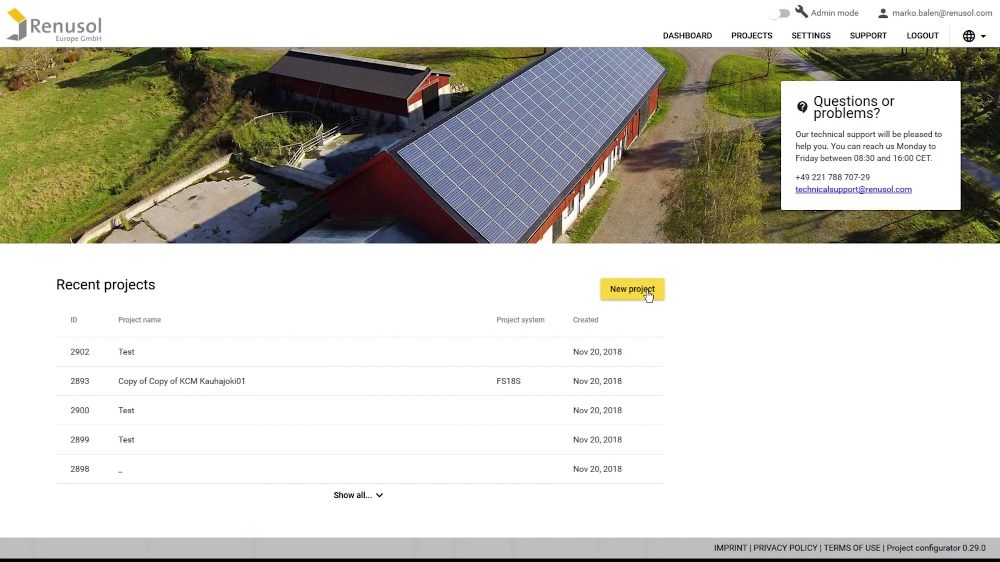
# Step: Create a new project named 'Test' with internal project number 1011
pyautogui.click(647, 292)
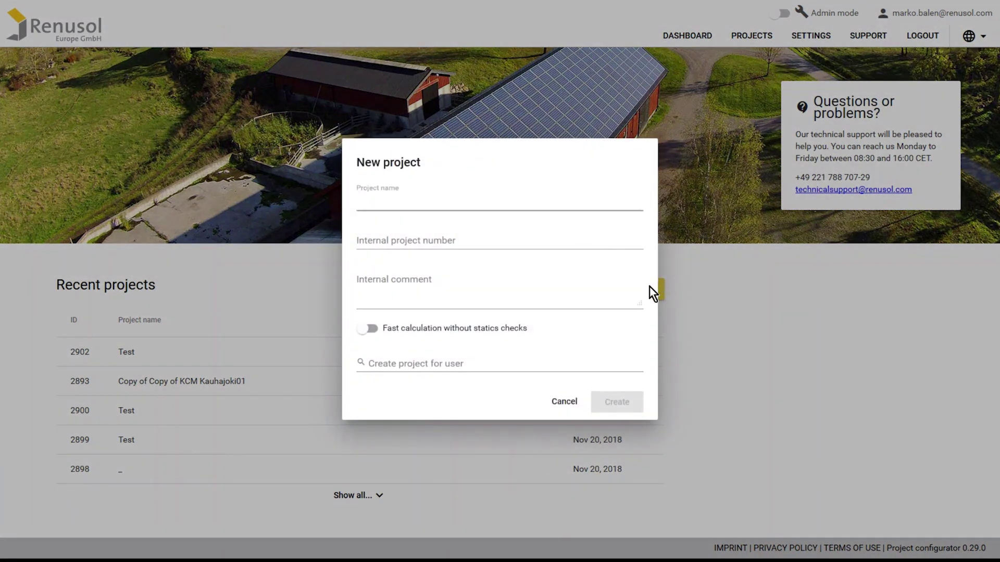
pyautogui.write('Test')
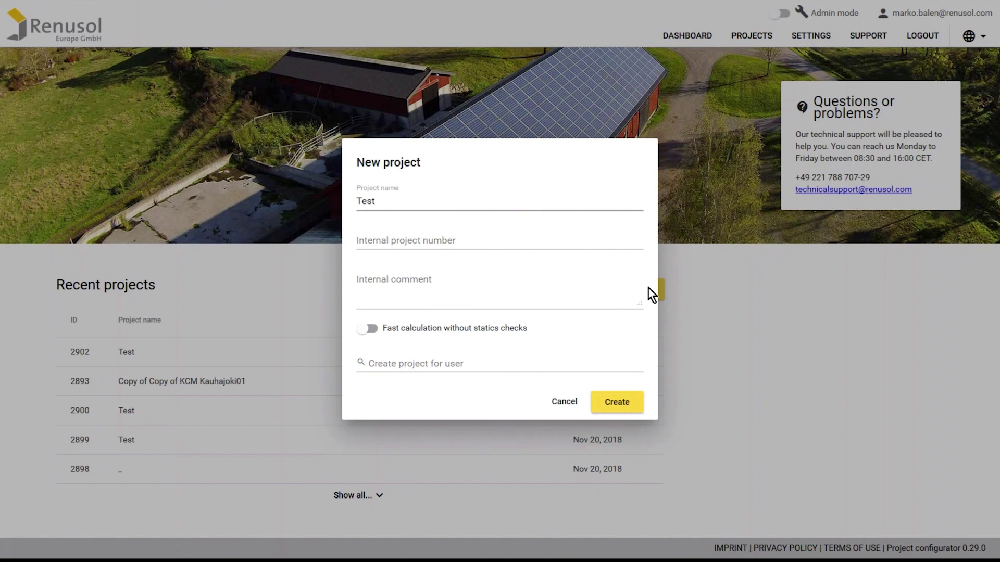
pyautogui.press('Tab')
pyautogui.write('1011')
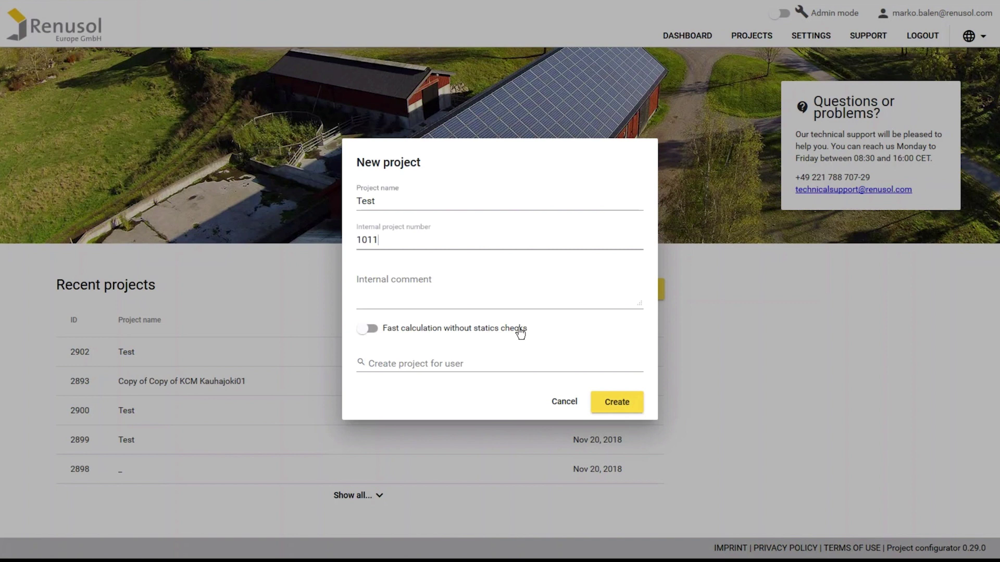
pyautogui.click(609, 401)
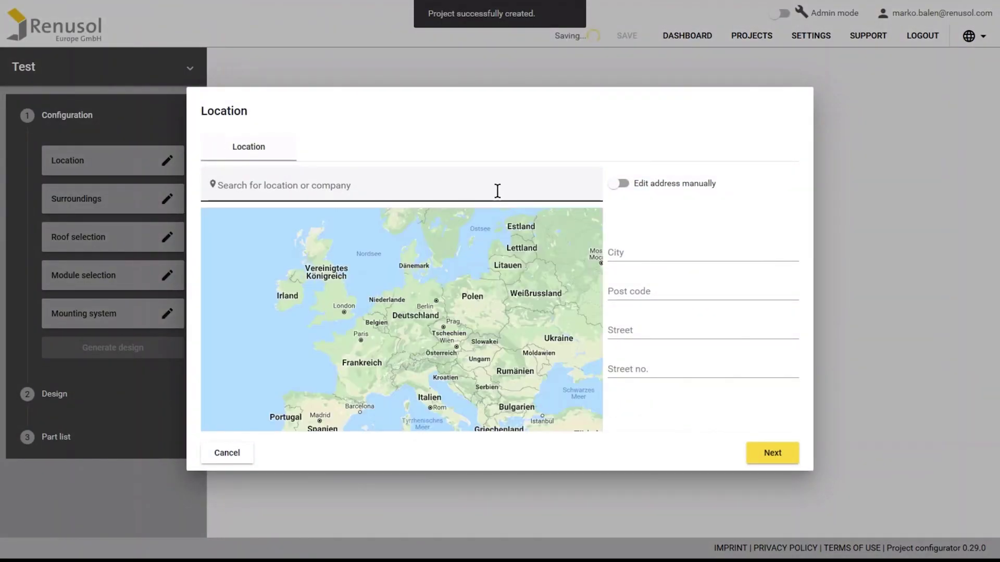
# Step: Set the project location to Big Ben, London (SW1A 0AA) and continue to Surroundings
pyautogui.click(497, 191)
pyautogui.write('Big')
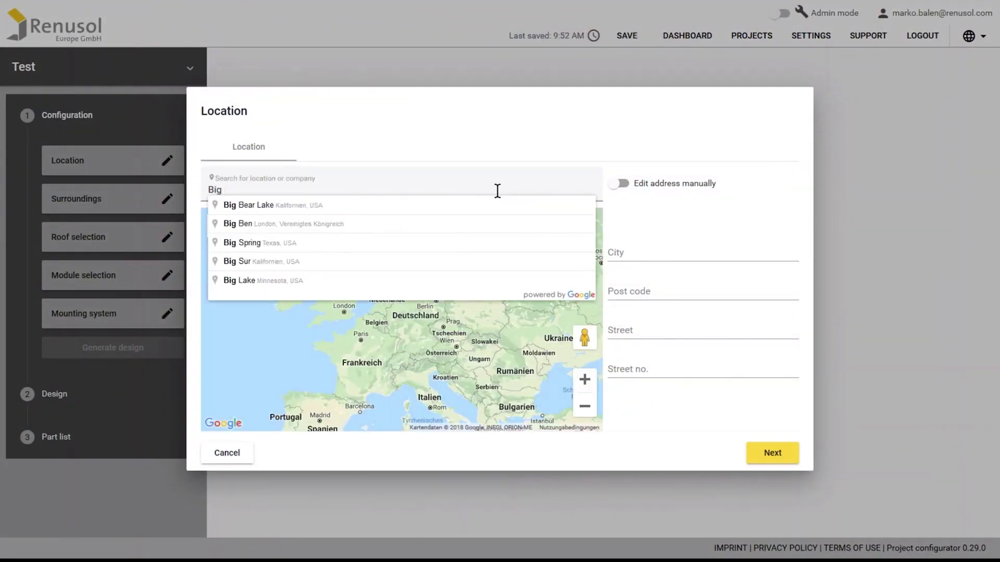
pyautogui.write(' Ben')
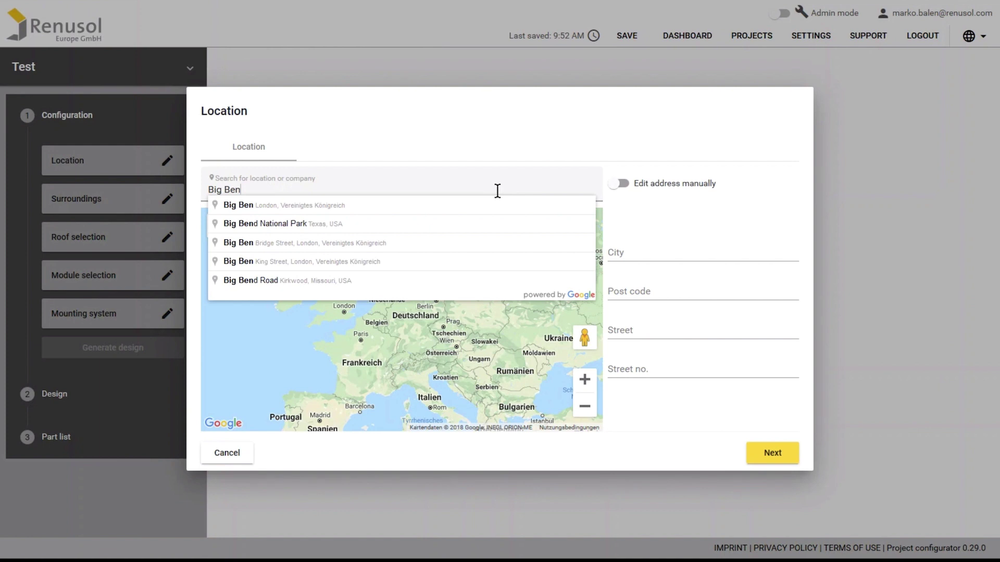
pyautogui.click(495, 204)
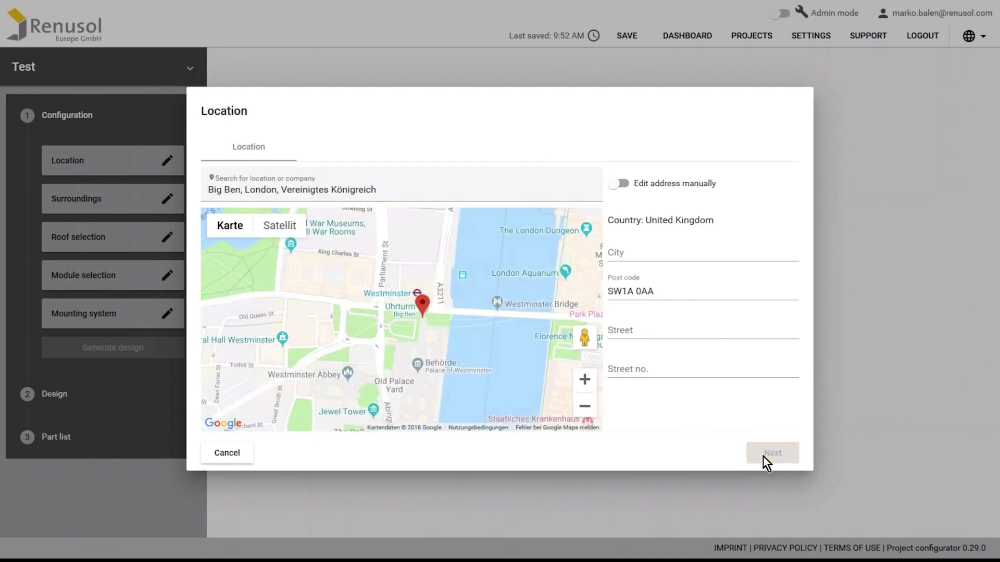
pyautogui.click(764, 455)
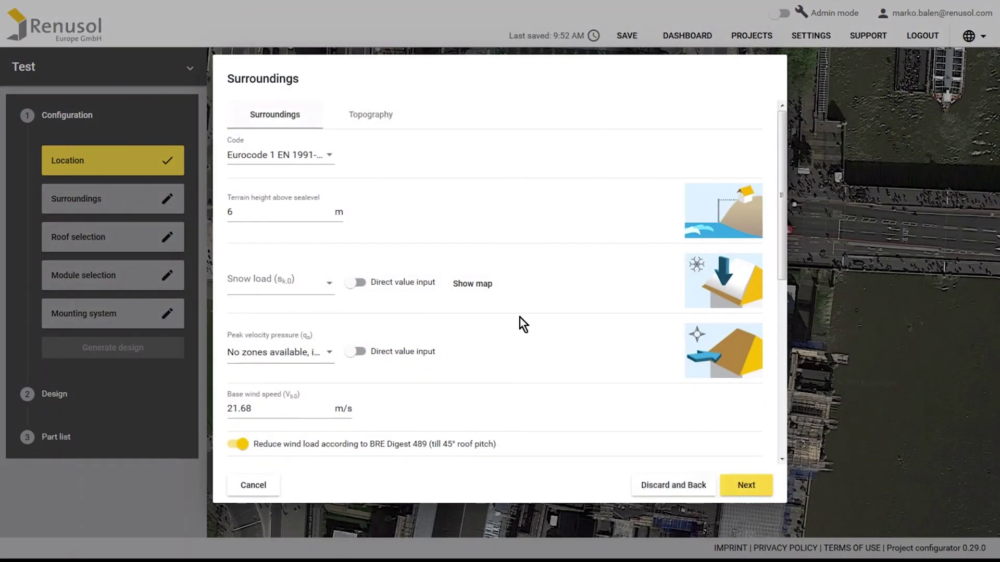
# Step: Check the UK snow-load zone map and set the snow load to Zone 3
pyautogui.click(490, 288)
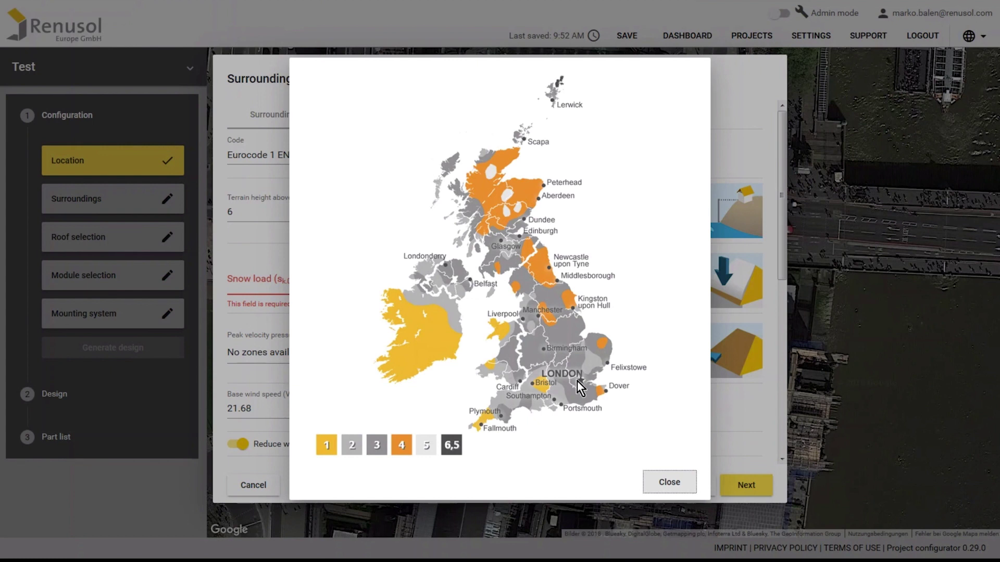
pyautogui.click(659, 479)
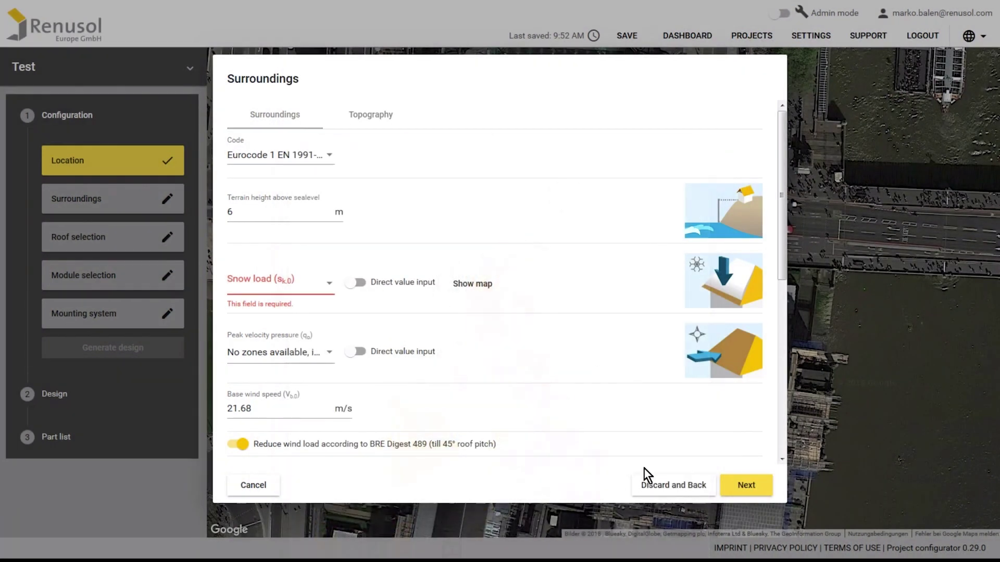
pyautogui.click(332, 284)
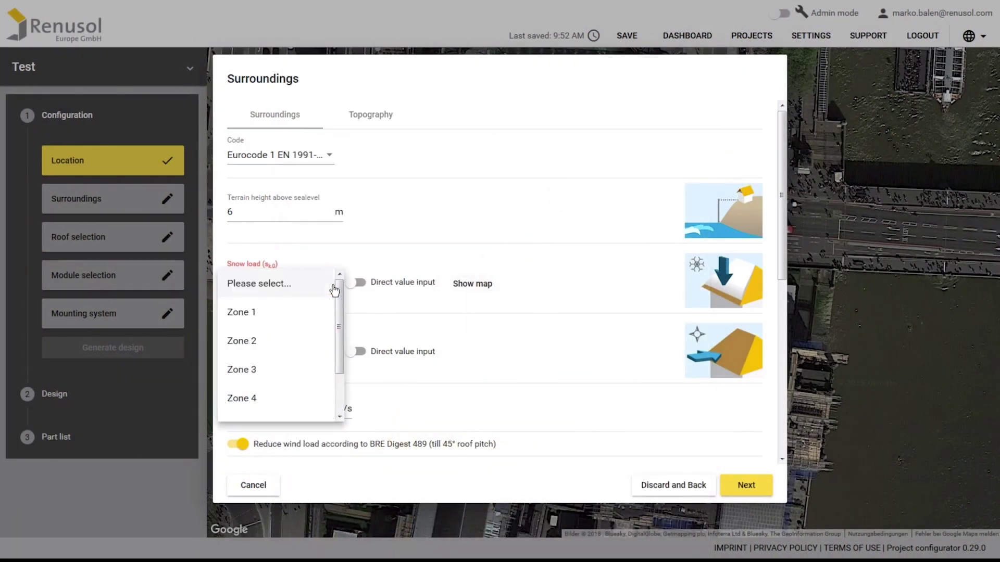
pyautogui.click(316, 368)
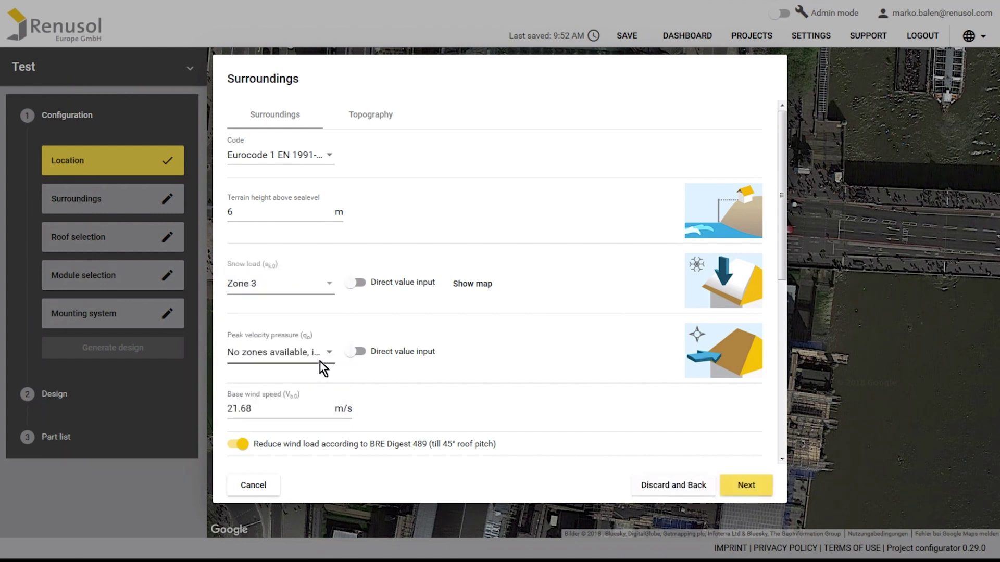
# Step: Enter a direct peak velocity pressure of 1,0 kN/m² and choose normal surroundings
pyautogui.scroll(-1, 321, 360)
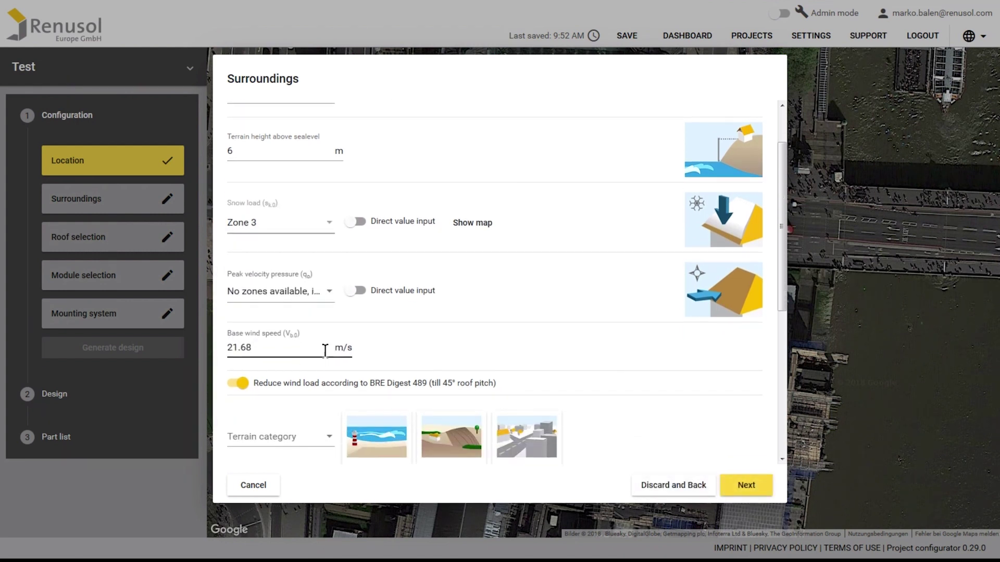
pyautogui.click(355, 291)
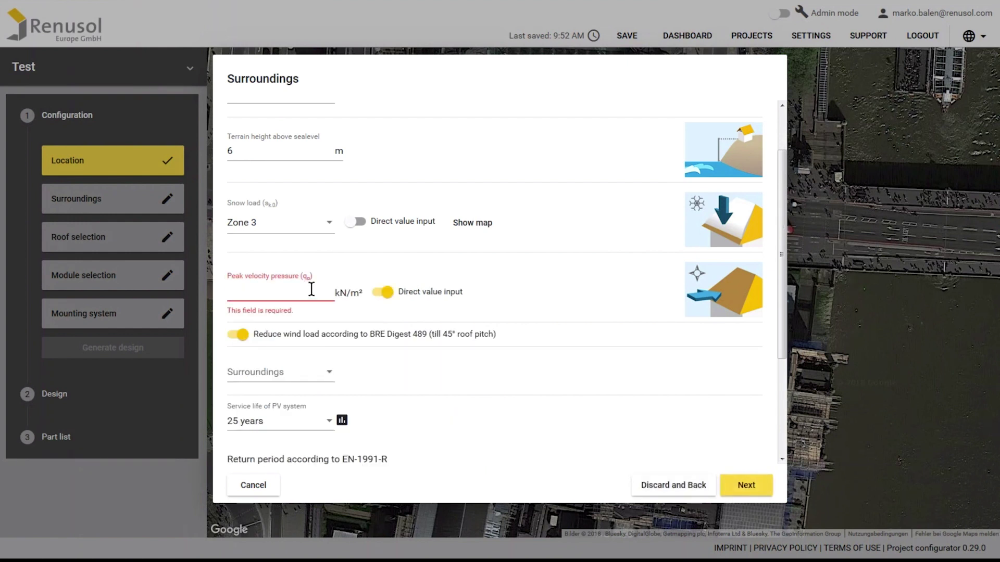
pyautogui.write('1,0')
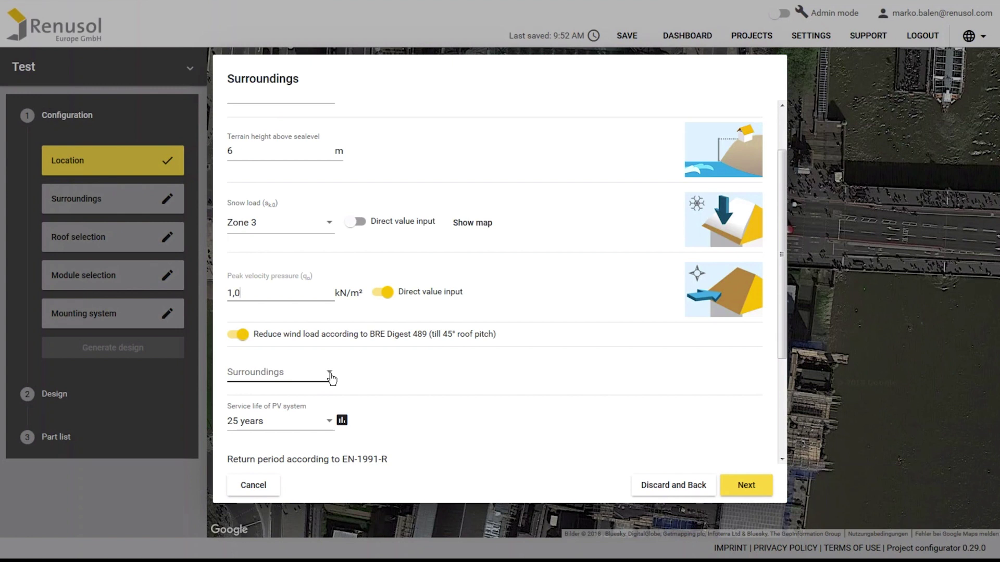
pyautogui.click(330, 376)
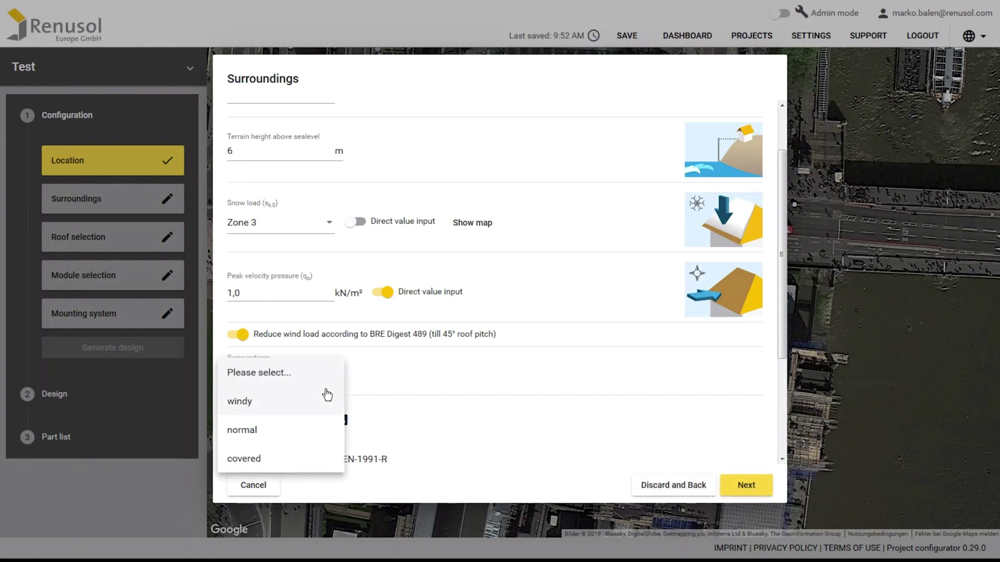
pyautogui.click(320, 431)
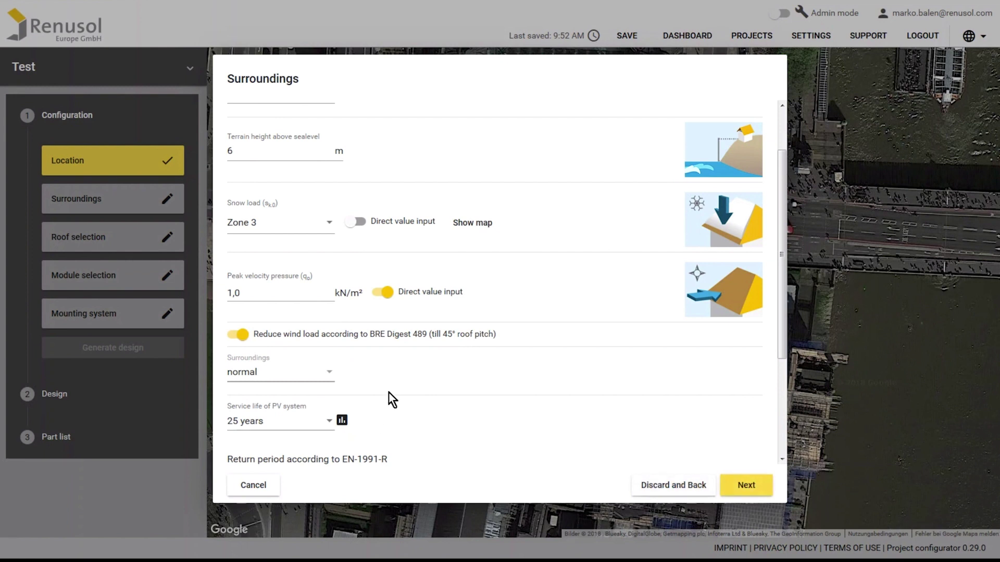
pyautogui.scroll(-1, 386, 386)
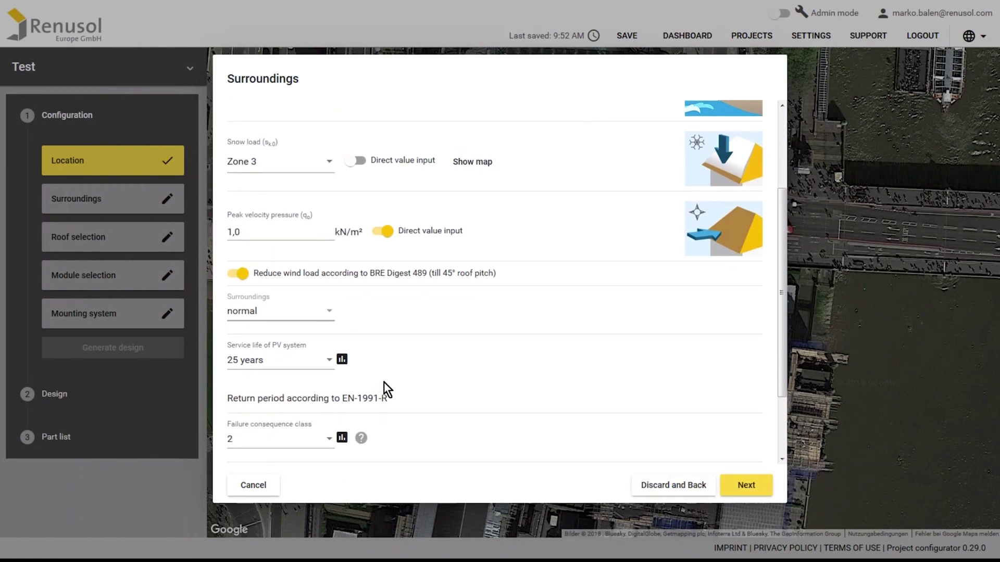
pyautogui.click(329, 366)
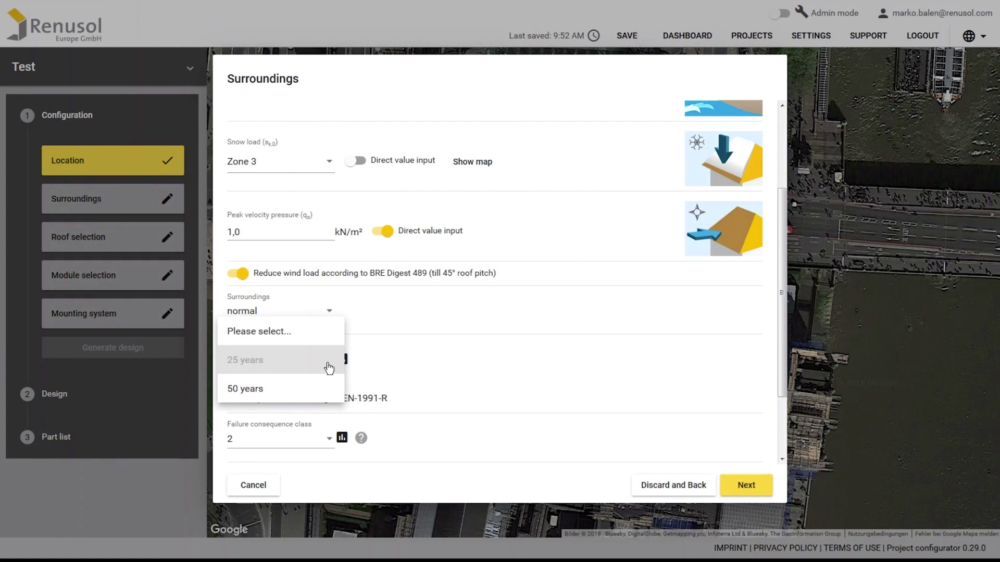
pyautogui.click(329, 369)
pyautogui.scroll(-2, 329, 368)
pyautogui.click(329, 359)
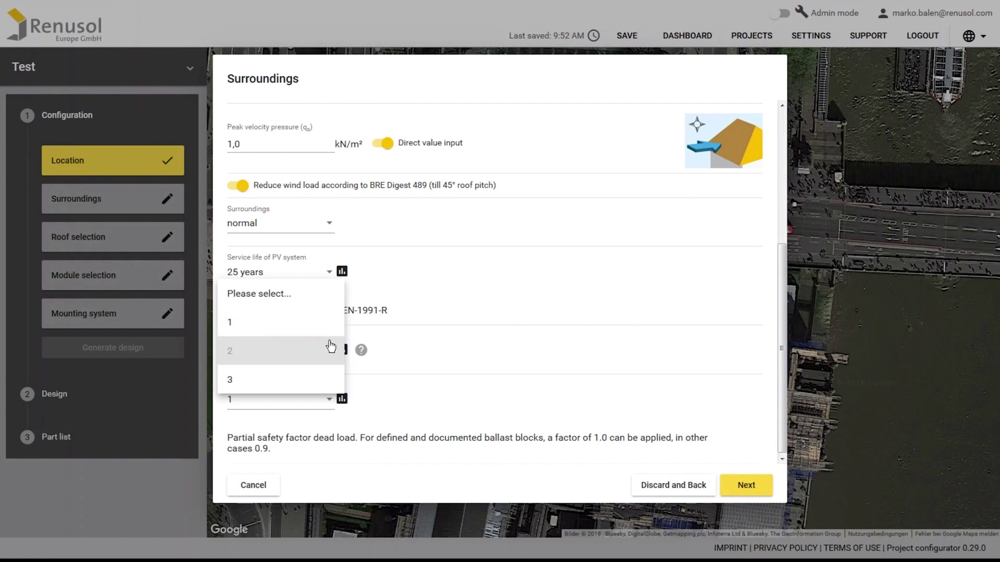
pyautogui.click(331, 353)
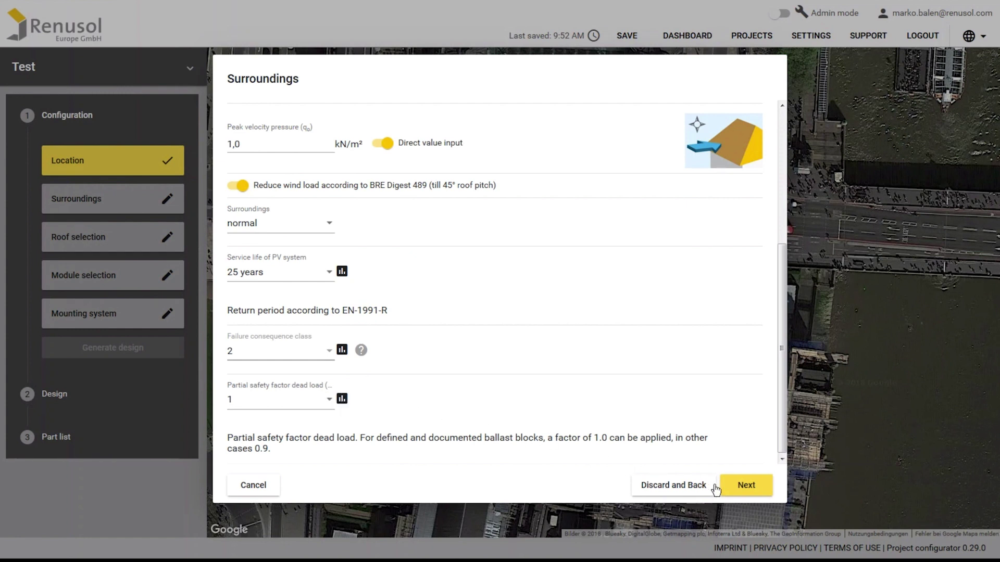
# Step: Set topography to Not exposed and finish the Surroundings step
pyautogui.click(738, 488)
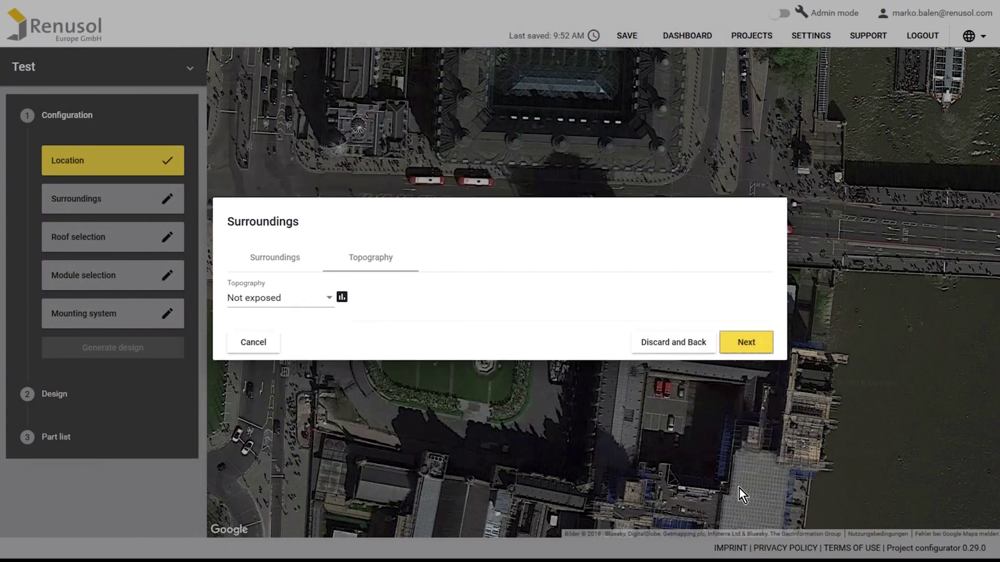
pyautogui.click(330, 299)
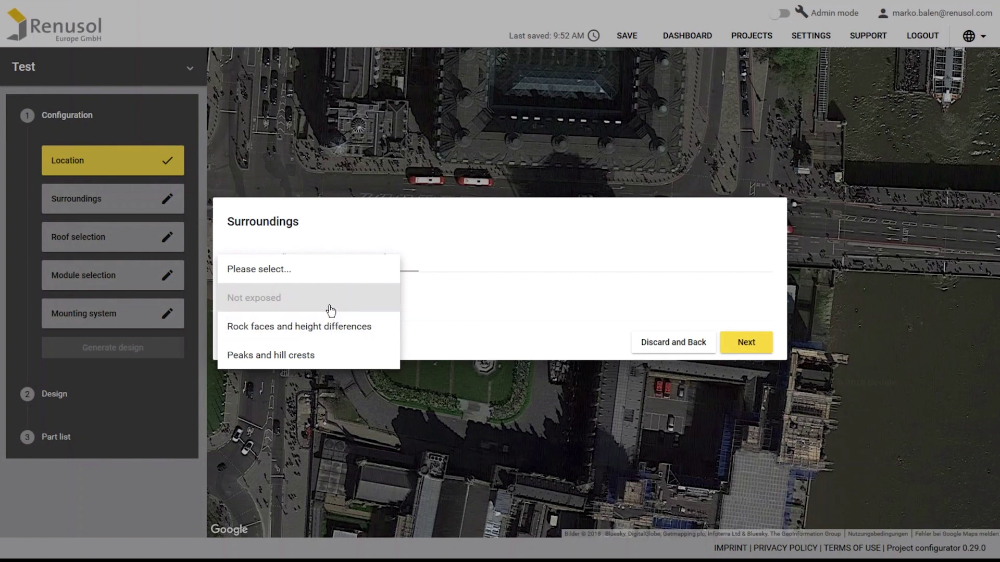
pyautogui.click(331, 309)
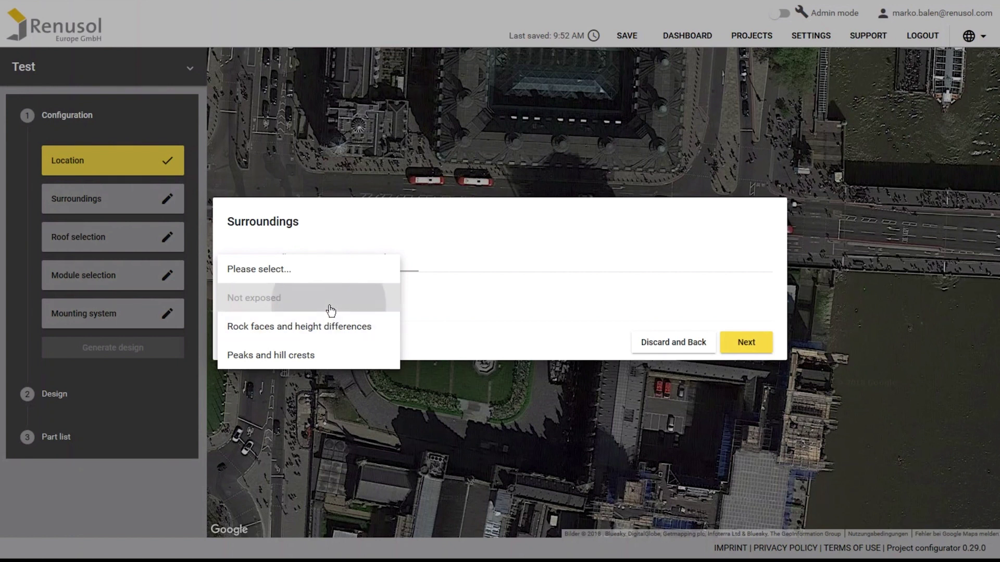
pyautogui.click(752, 344)
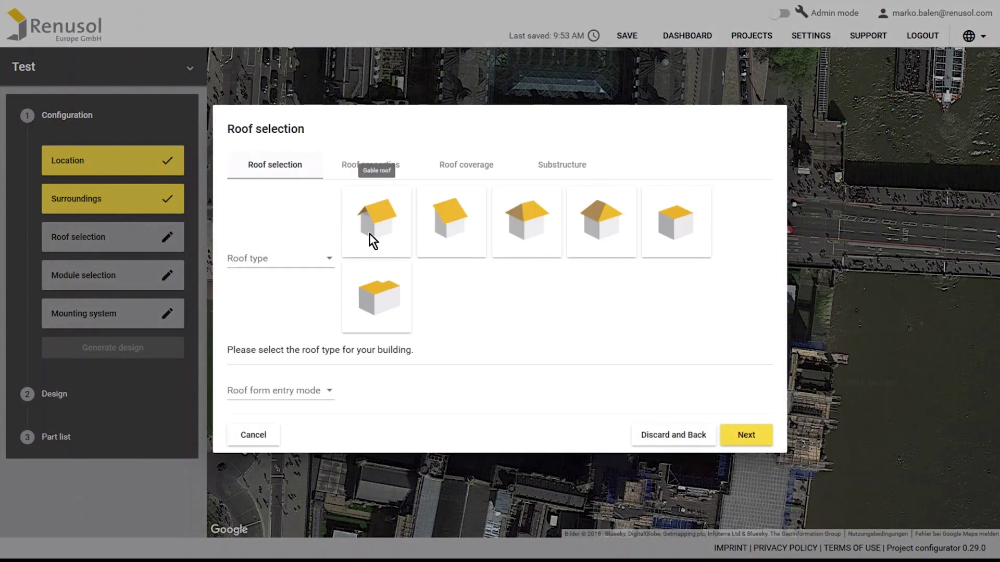
# Step: Choose a gable roof: 10 m length, 5 m width, 30° pitch, 8 m height
pyautogui.click(370, 233)
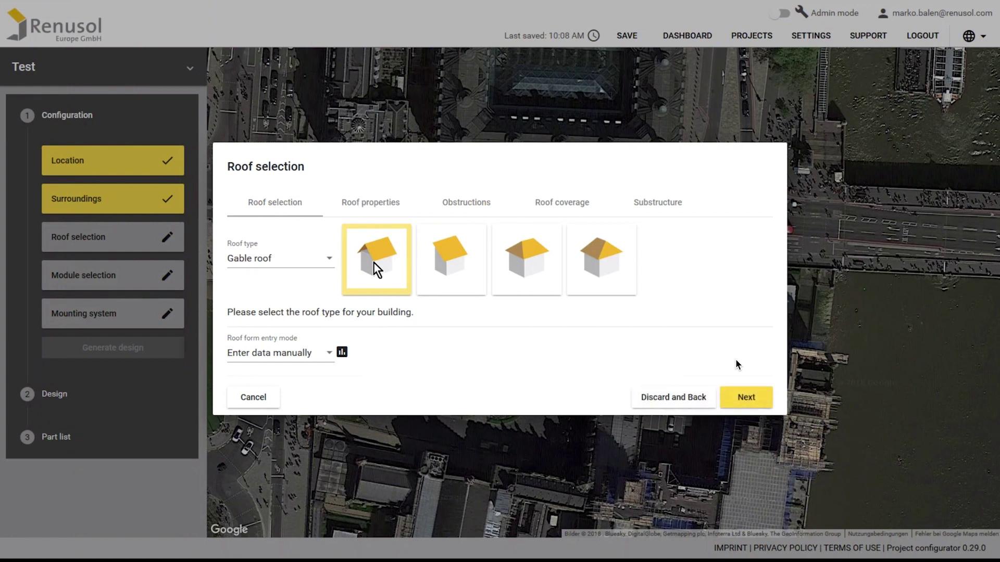
pyautogui.click(374, 209)
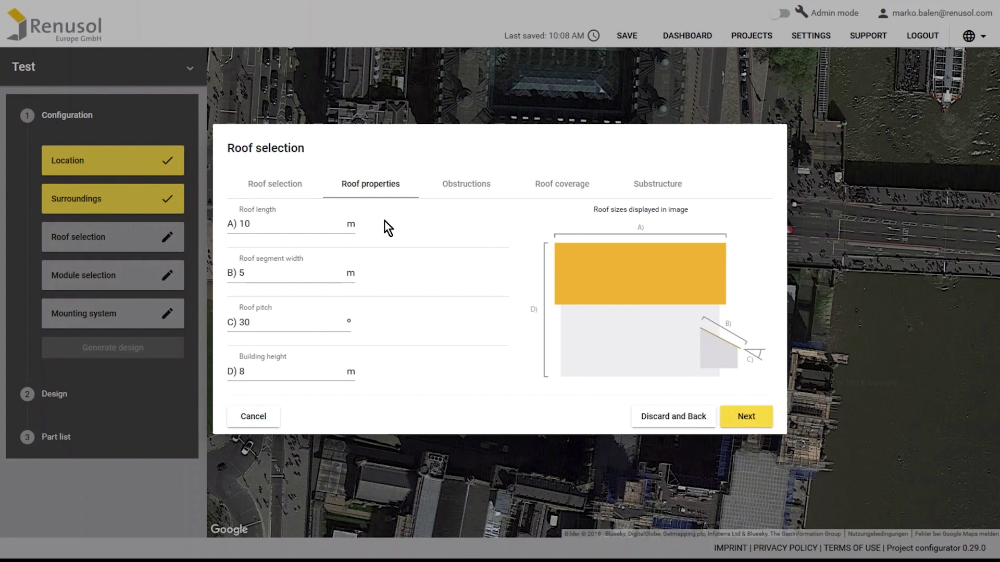
pyautogui.click(740, 416)
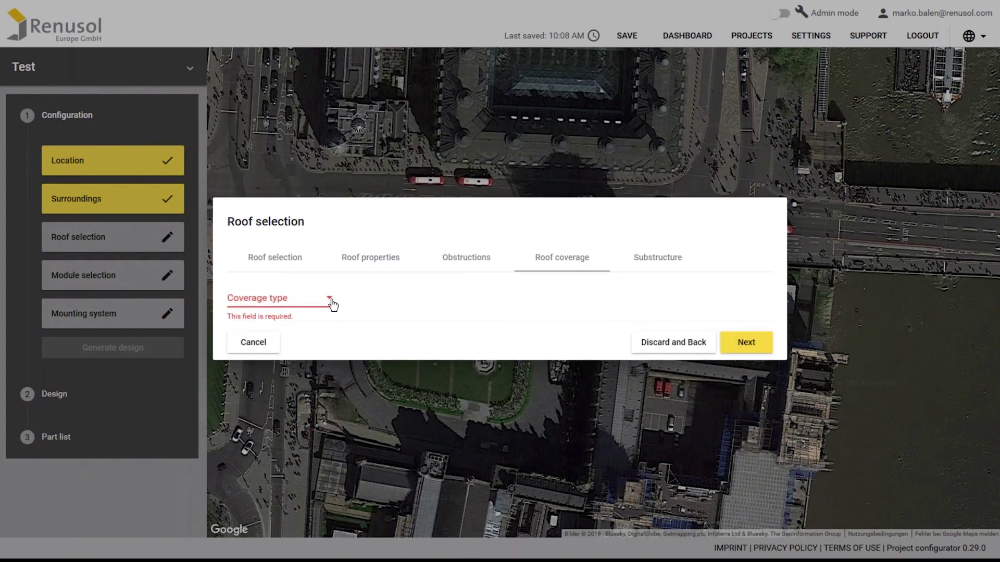
# Step: Use Tile roof coverage with 0.32 m battens and review the 650 mm wooden rafter substructure
pyautogui.click(330, 301)
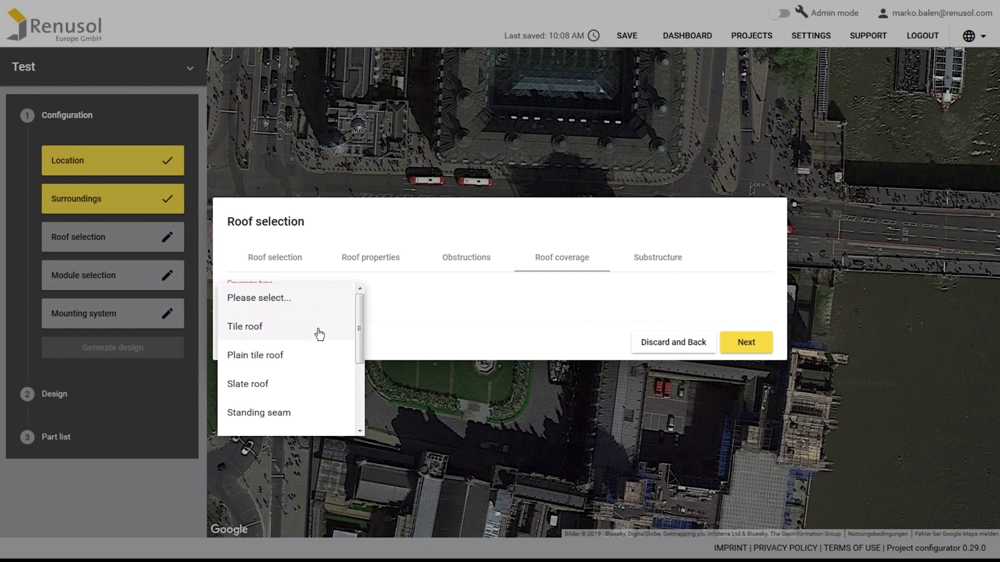
pyautogui.click(320, 334)
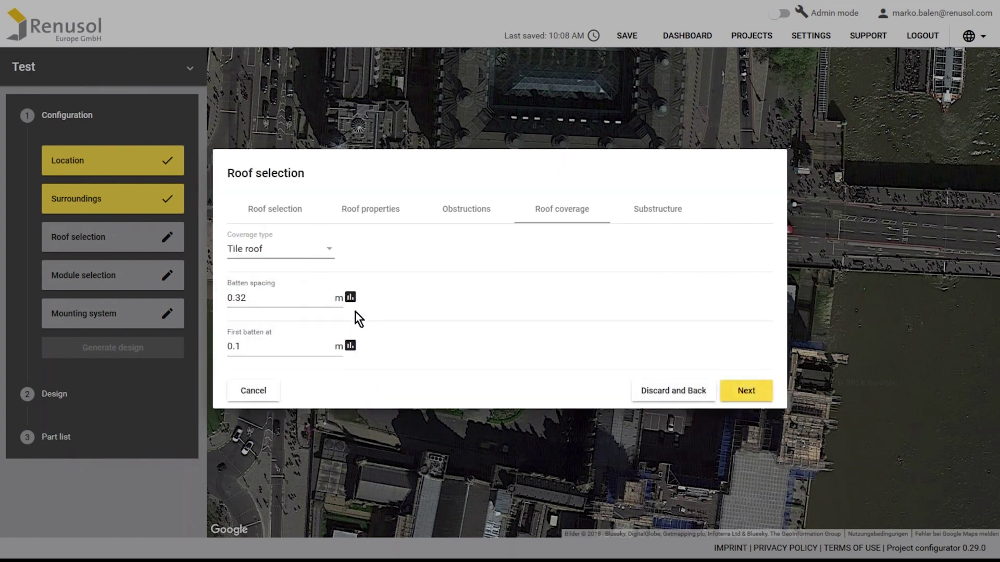
pyautogui.moveTo(353, 342)
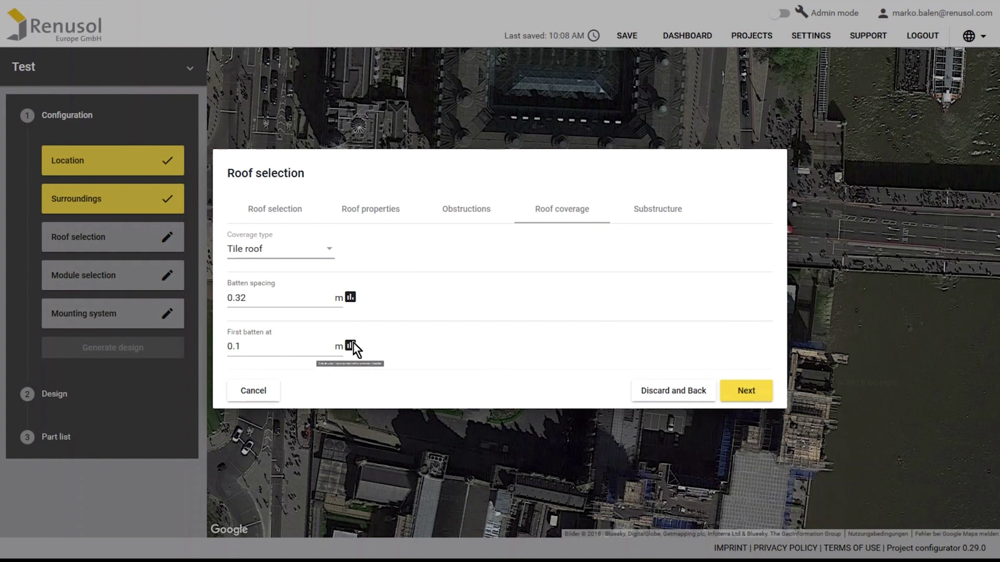
pyautogui.click(738, 393)
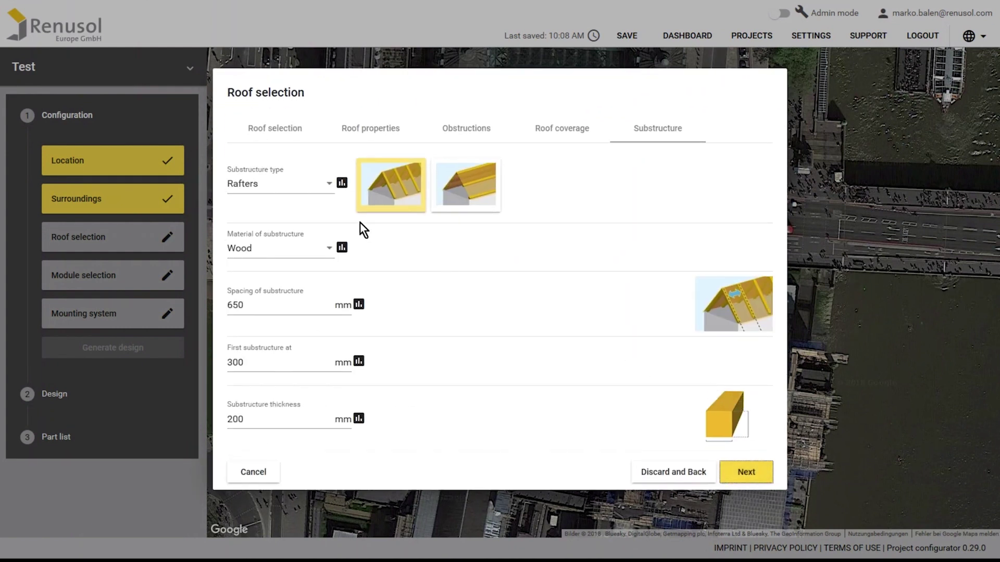
pyautogui.moveTo(345, 248)
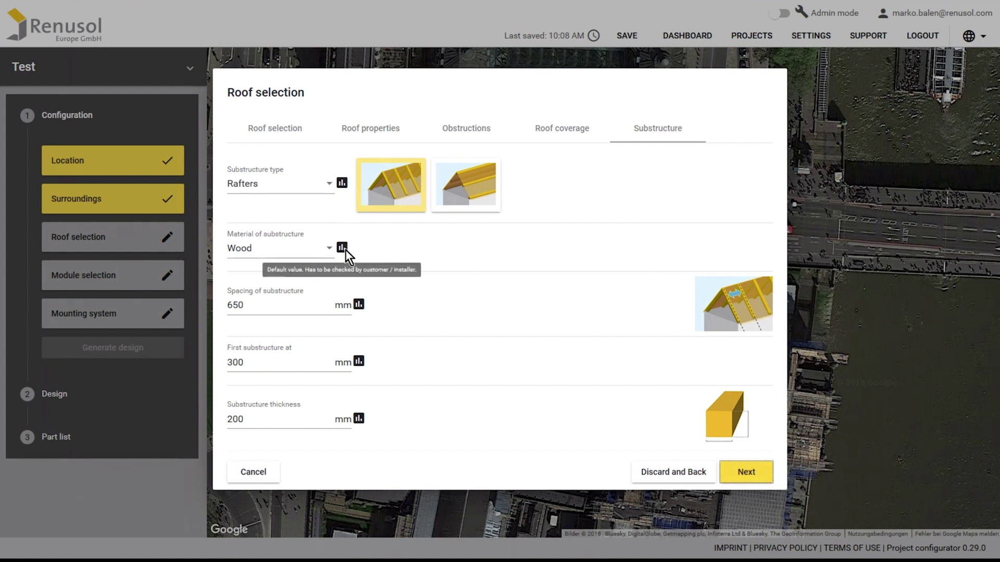
pyautogui.moveTo(360, 302)
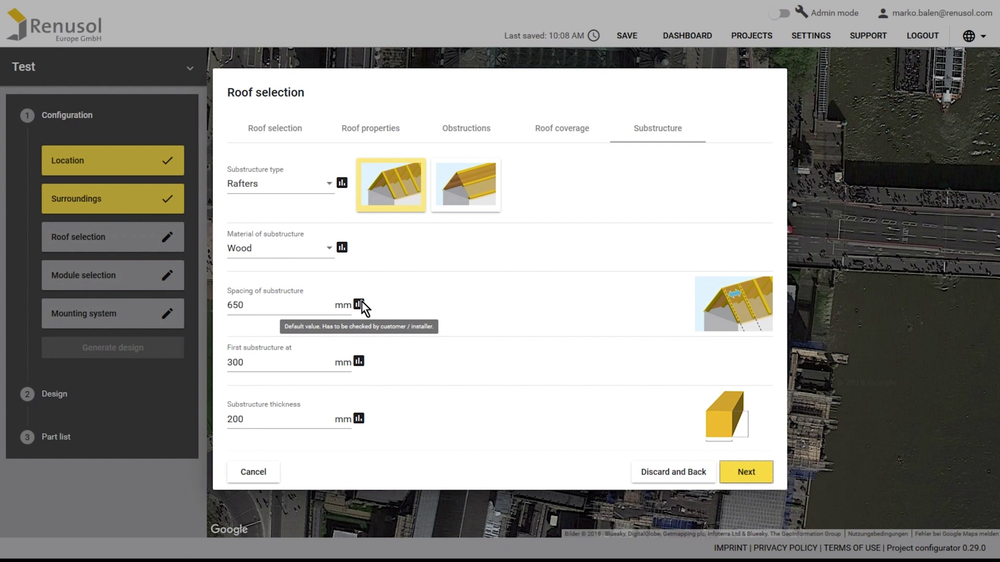
# Step: Select Test Module by Test Manufacturer (1660 × 990 mm, 255 Wpeak) from the module manager
pyautogui.click(743, 480)
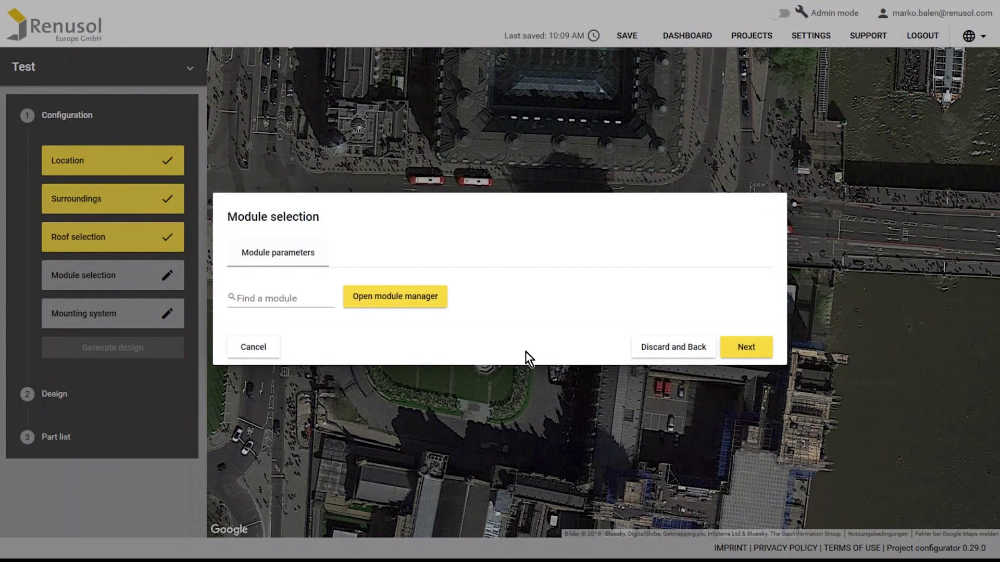
pyautogui.click(441, 304)
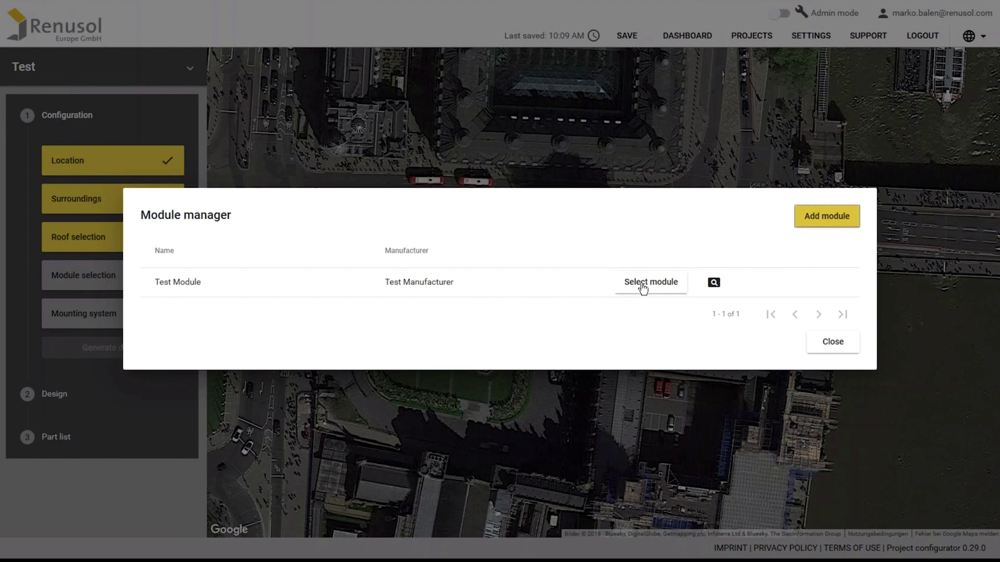
pyautogui.click(677, 282)
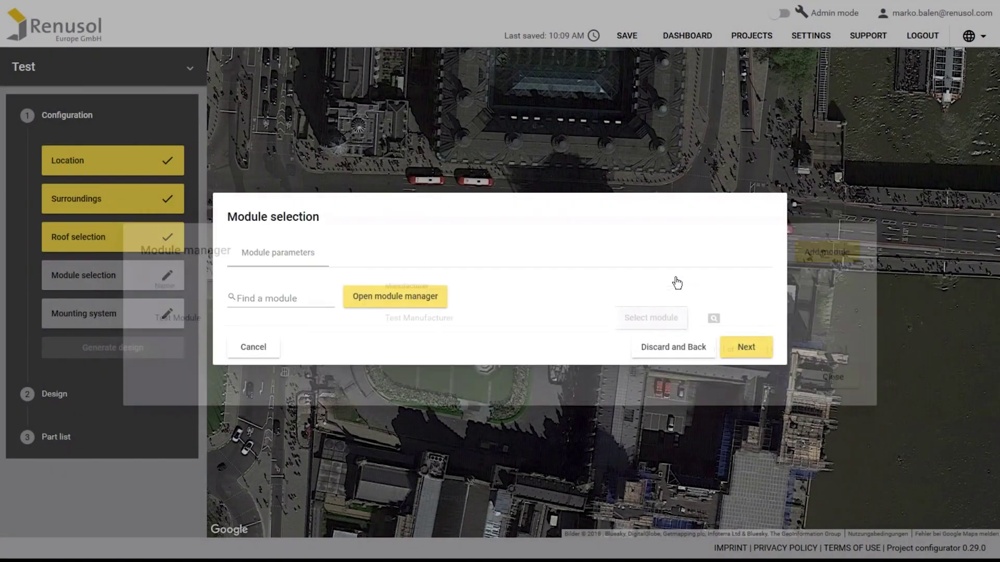
pyautogui.click(746, 438)
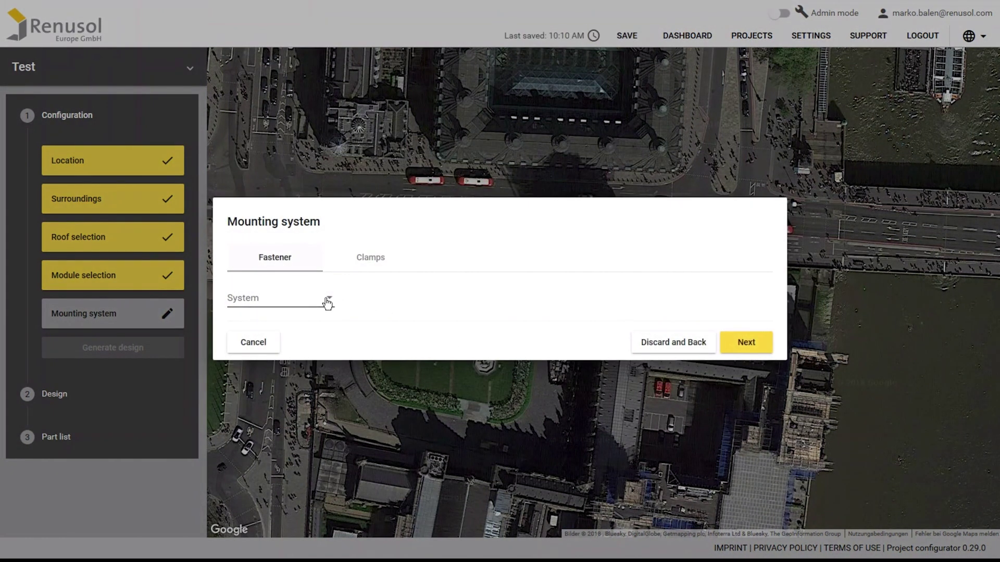
# Step: Mount the modules with the VarioSole+ system in Portrait orientation
pyautogui.click(329, 302)
pyautogui.click(323, 327)
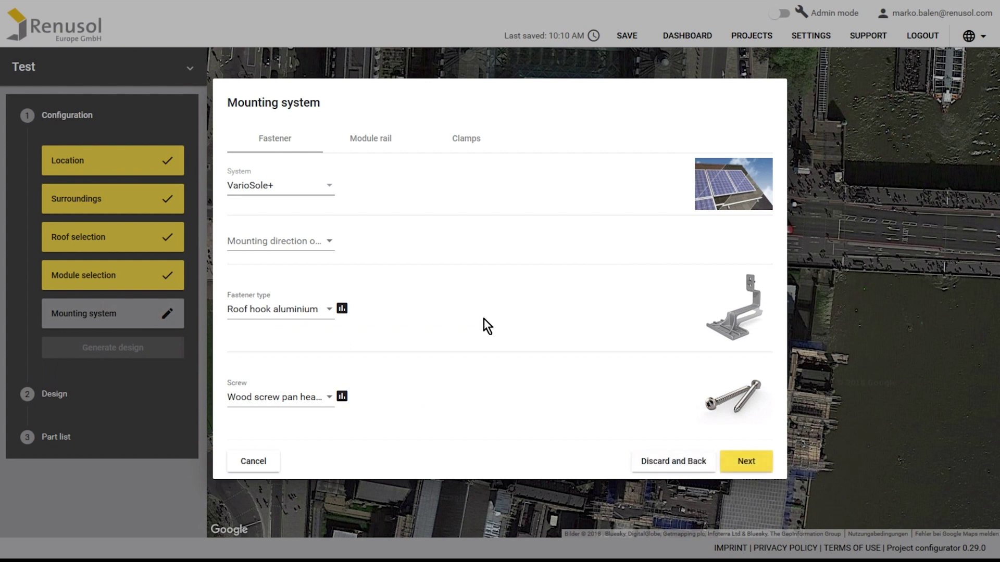
pyautogui.click(329, 244)
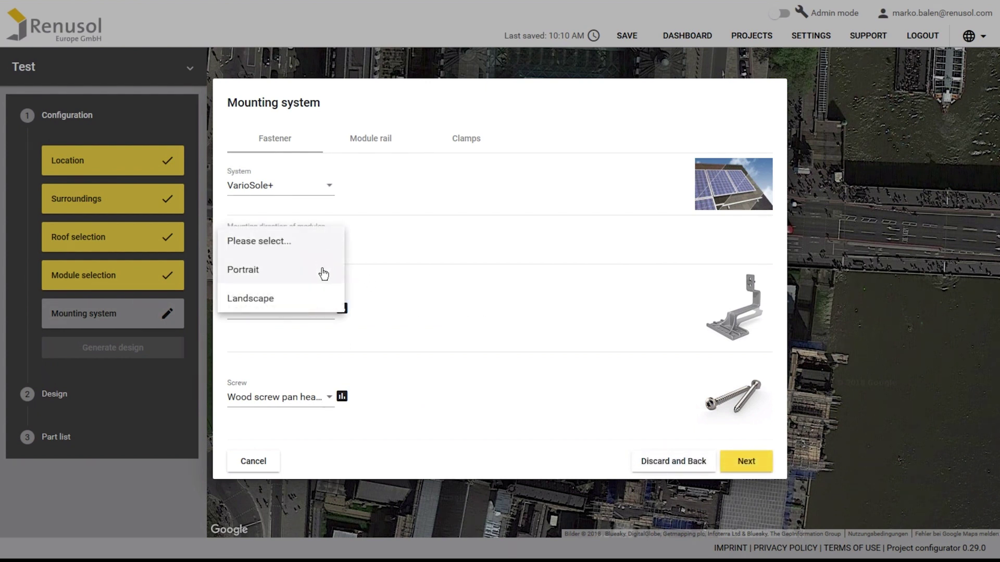
pyautogui.click(324, 272)
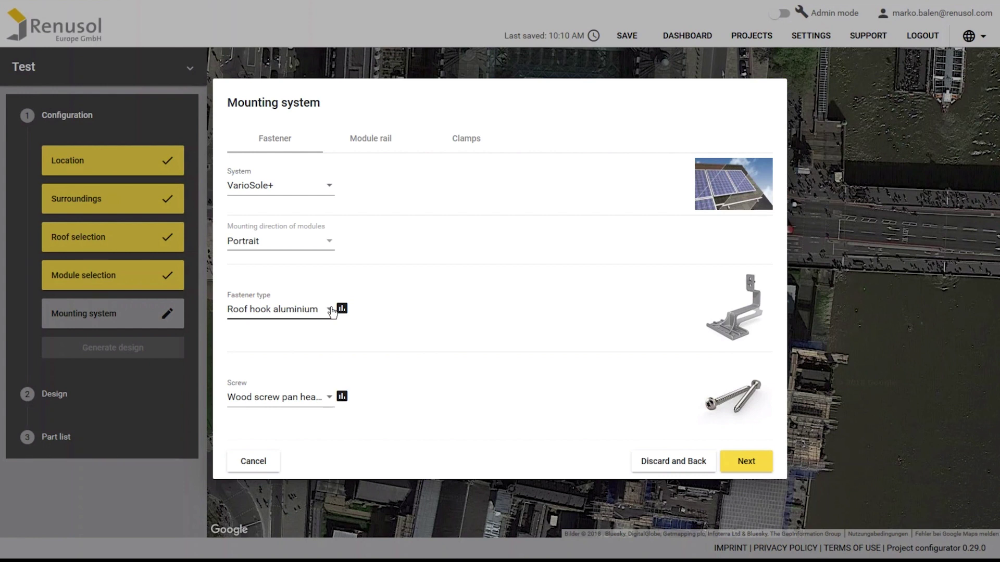
pyautogui.click(740, 455)
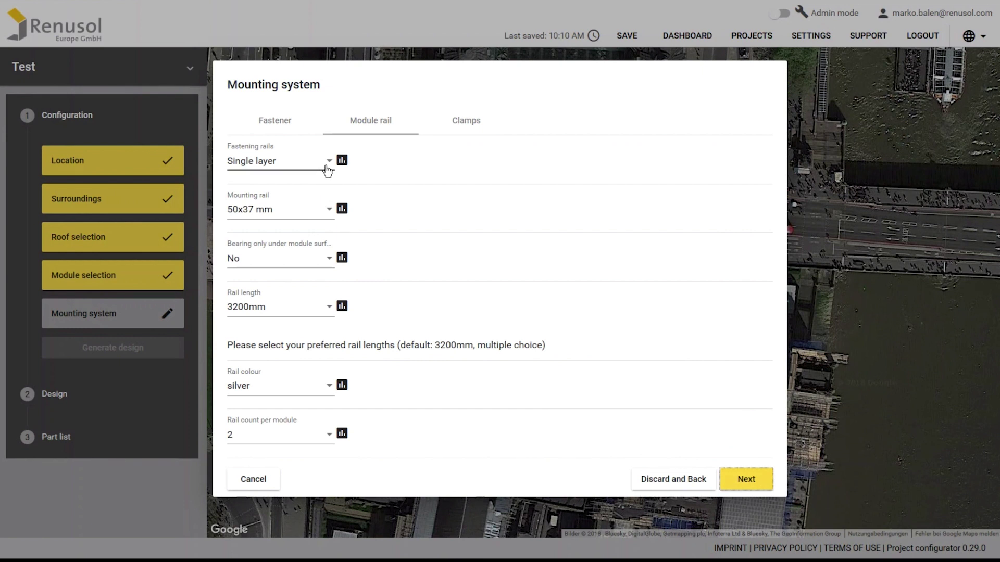
# Step: Keep silver 50x37 mm rails and allow both 3200mm and 4200mm rail lengths
pyautogui.click(333, 218)
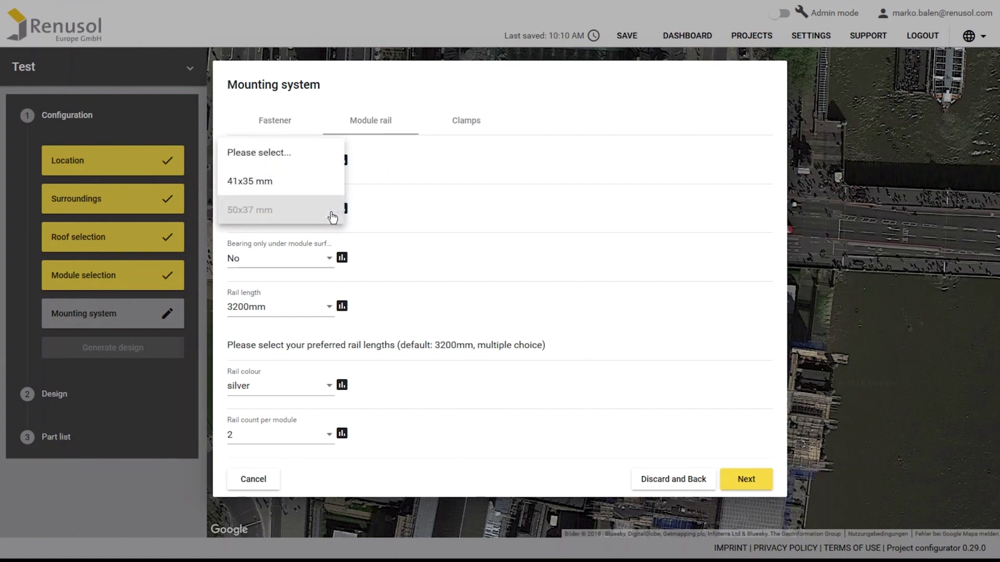
pyautogui.click(332, 214)
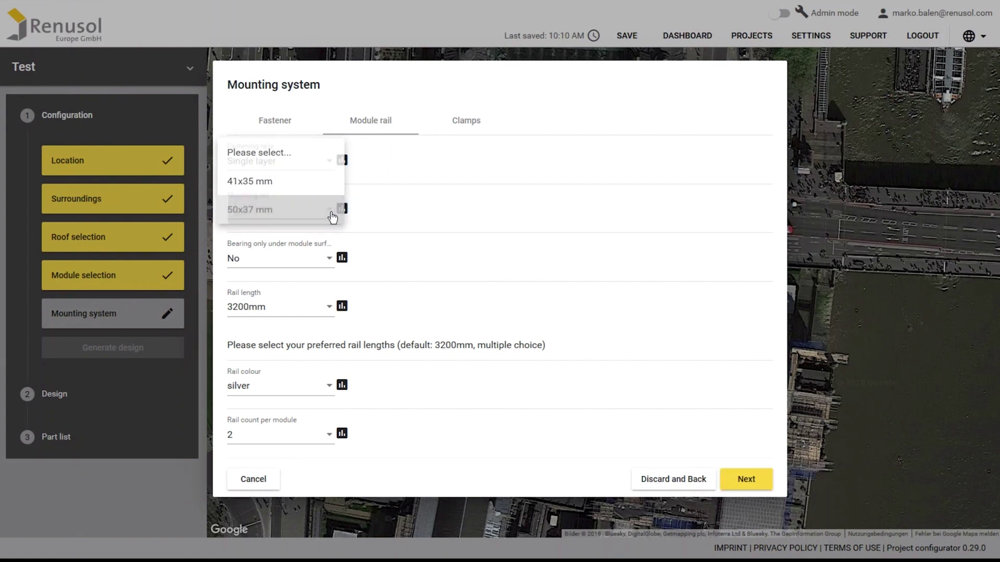
pyautogui.click(330, 310)
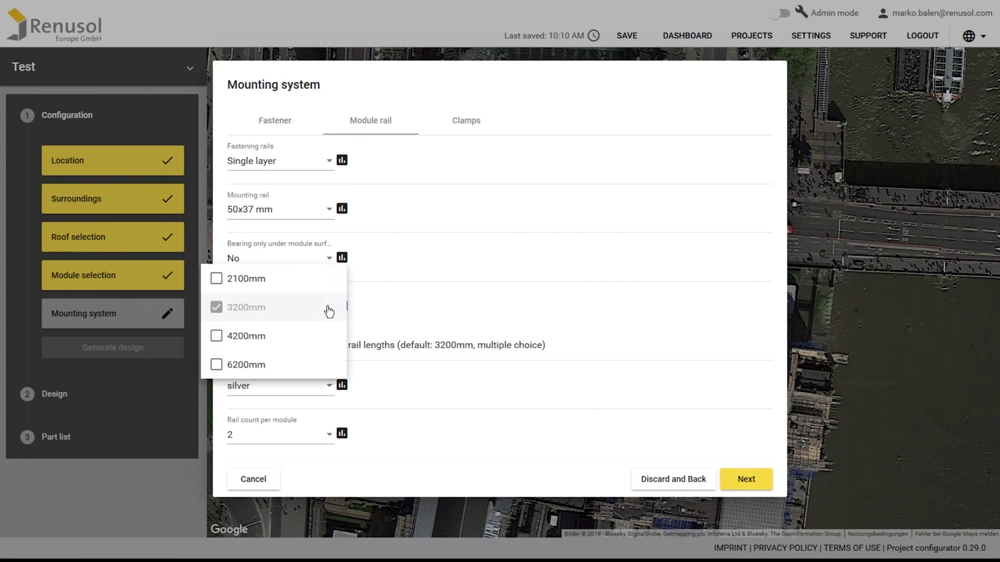
pyautogui.click(317, 343)
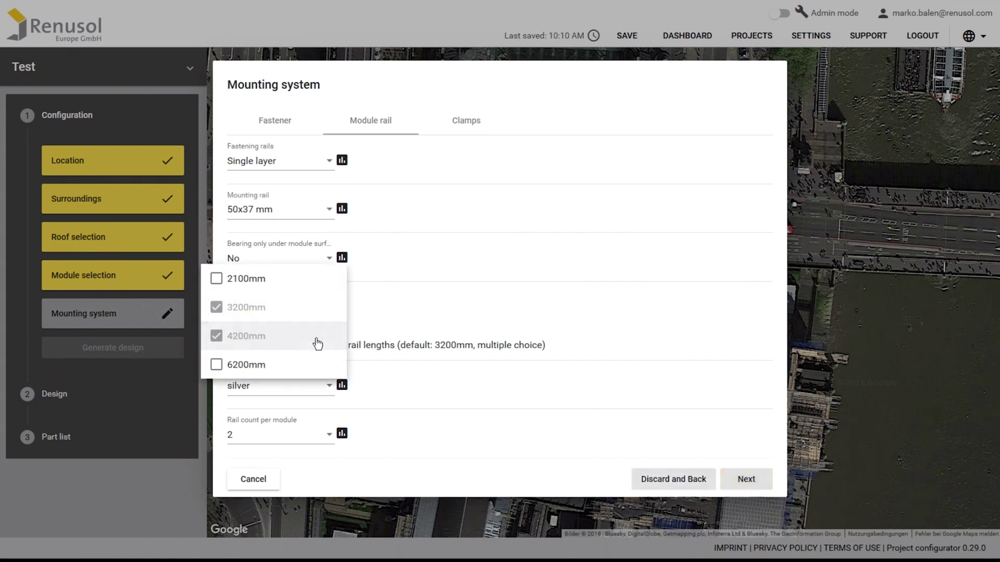
pyautogui.click(386, 310)
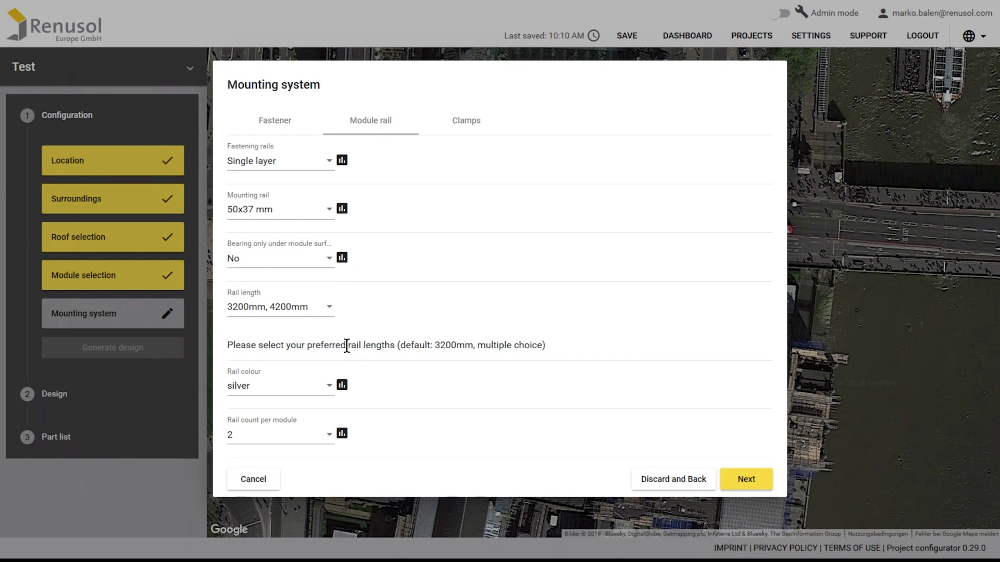
pyautogui.click(333, 385)
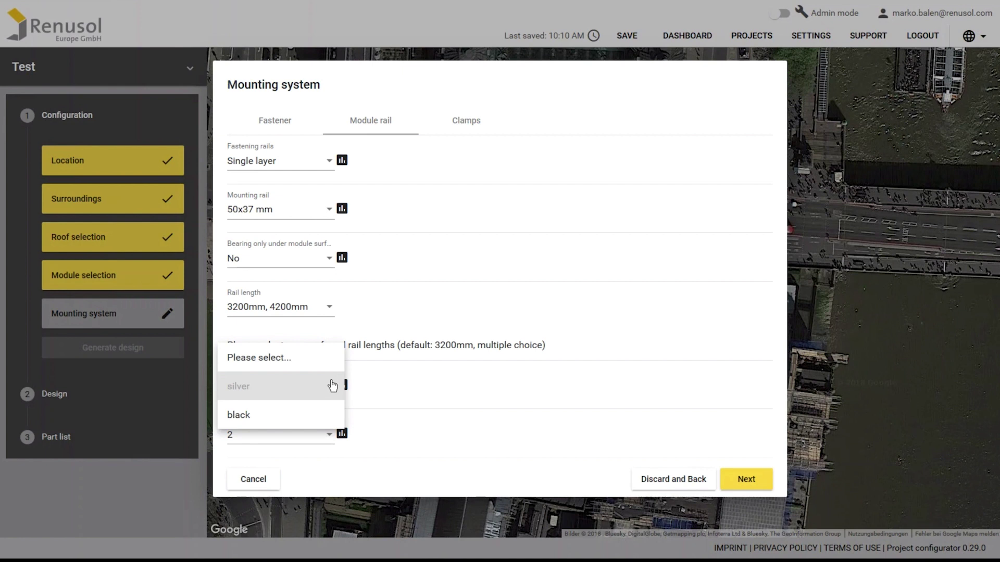
pyautogui.click(332, 386)
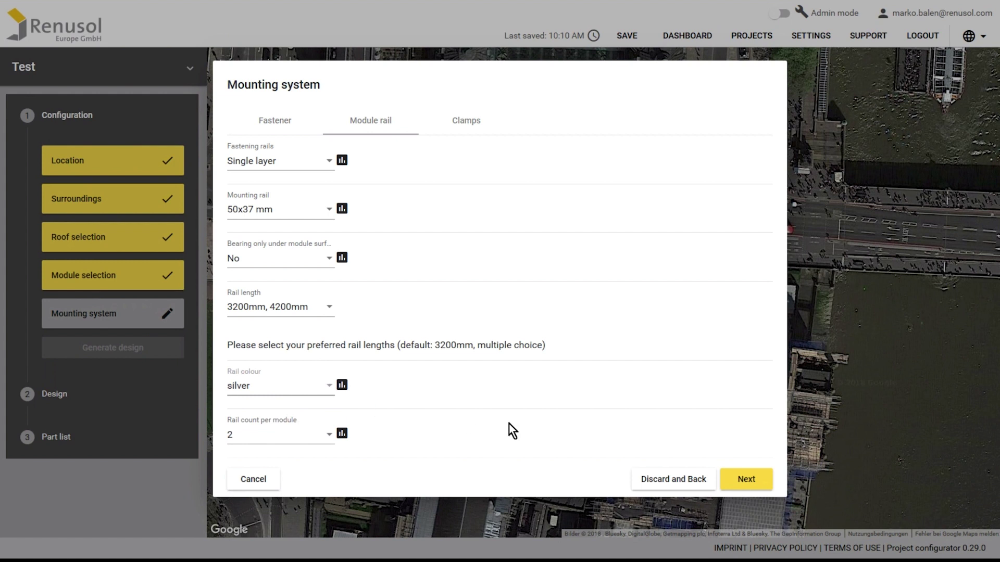
pyautogui.click(739, 480)
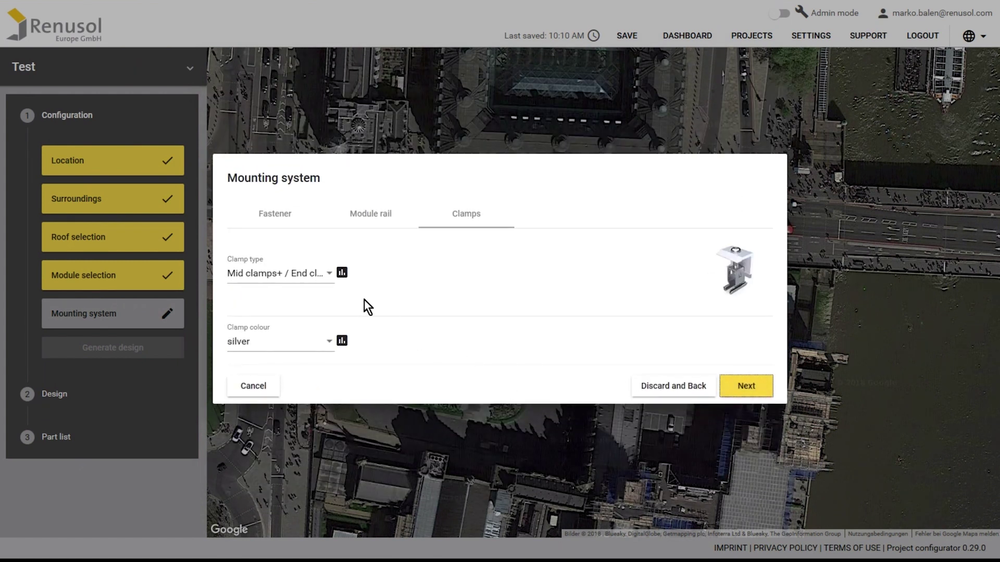
# Step: Switch the clamp type to RS1, keeping the silver clamp colour
pyautogui.click(320, 275)
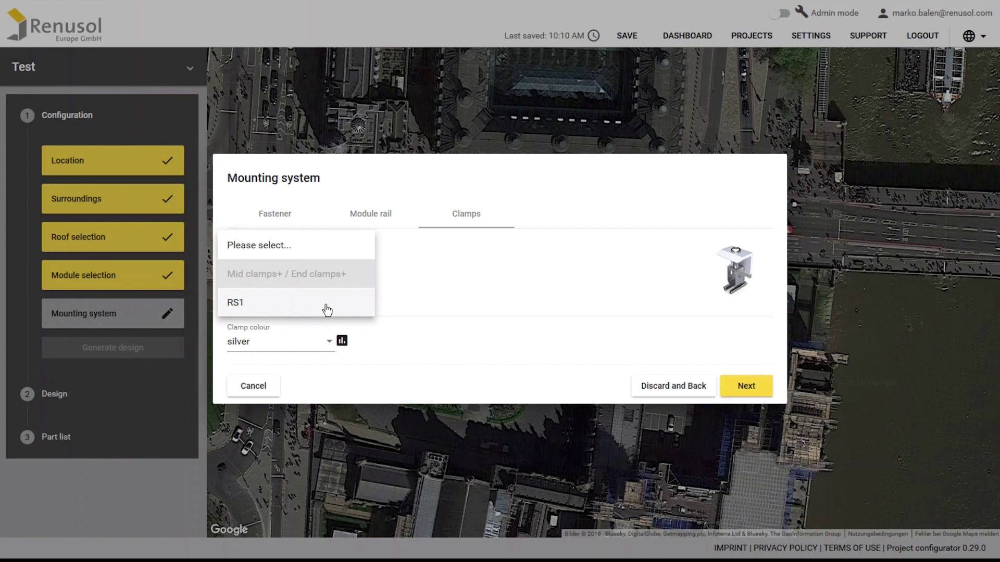
pyautogui.click(326, 307)
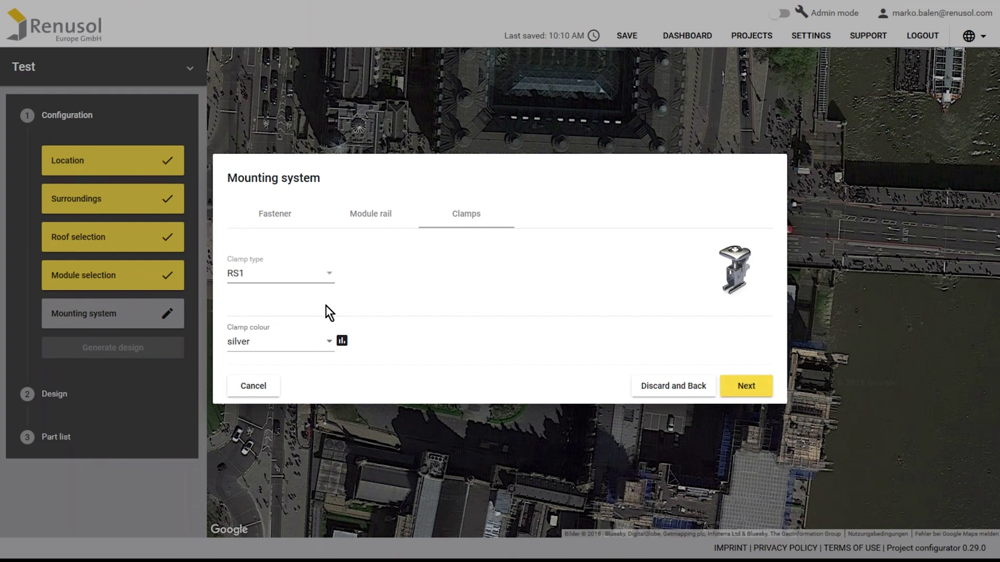
# Step: Confirm the mounting settings, then delete the stray module and the right six-module block
pyautogui.click(743, 388)
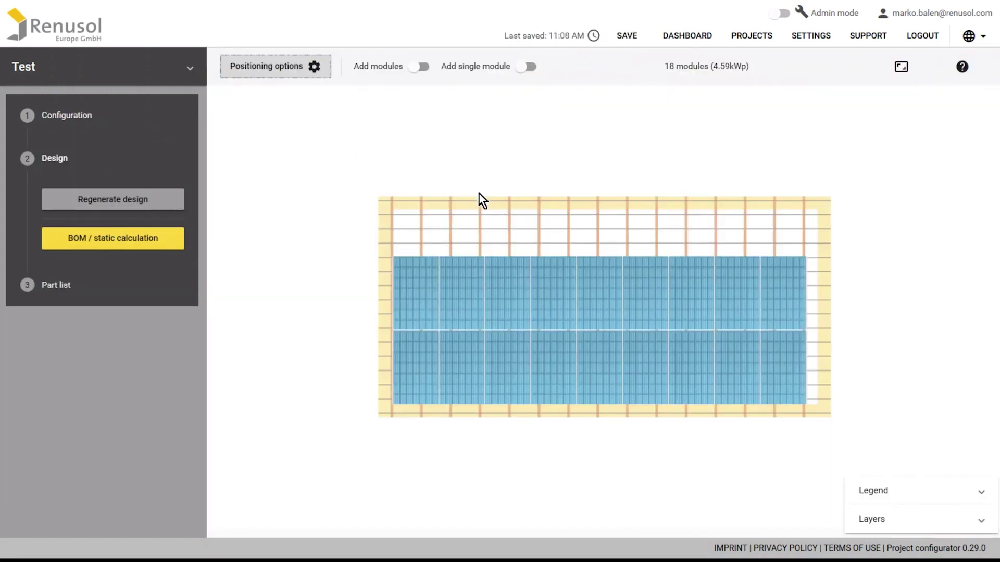
pyautogui.click(643, 290)
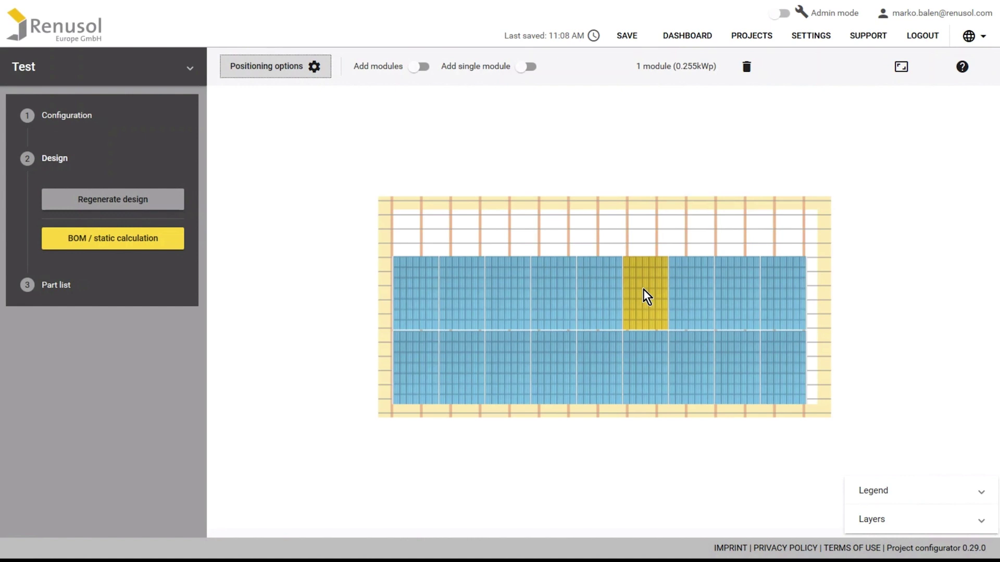
pyautogui.press('Delete')
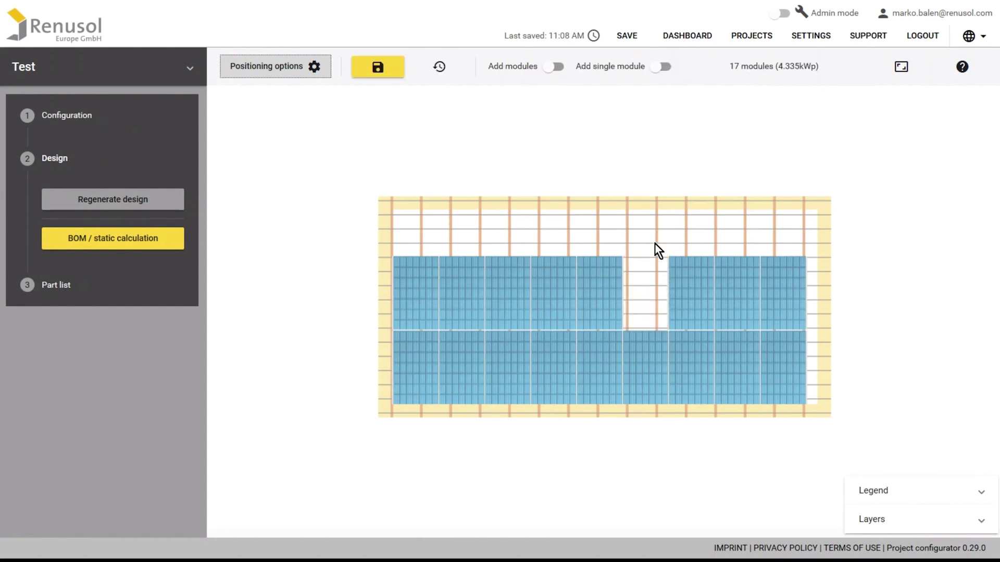
pyautogui.moveTo(658, 243); pyautogui.dragTo(818, 405)
pyautogui.press('Delete')
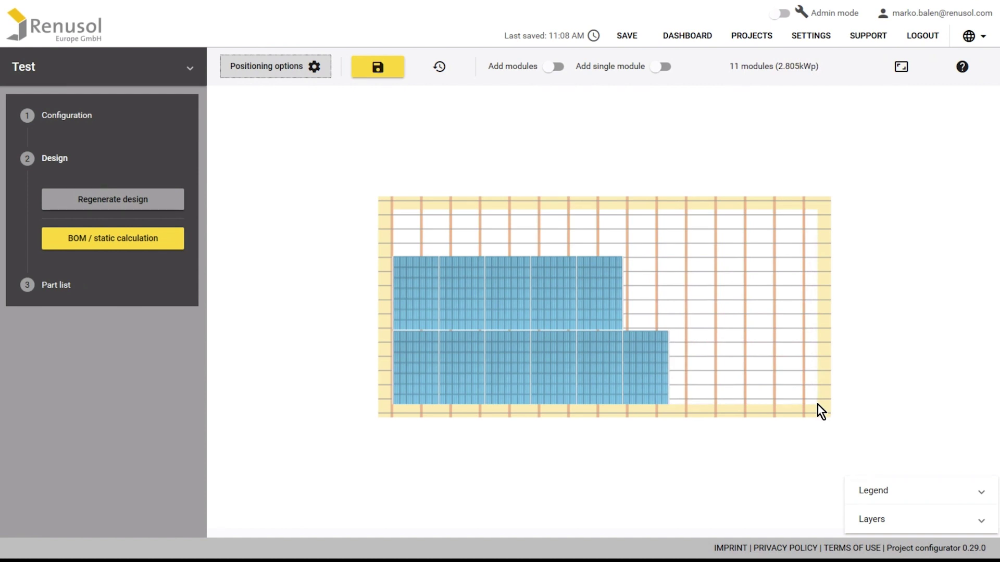
# Step: Add three single modules to the bottom row's right end and one beside the top row
pyautogui.click(661, 70)
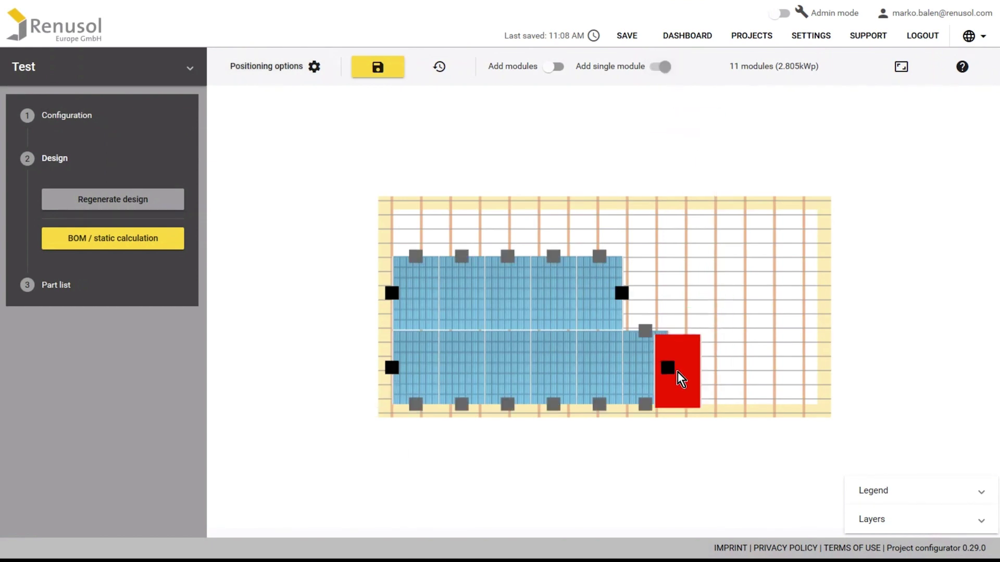
pyautogui.click(670, 367)
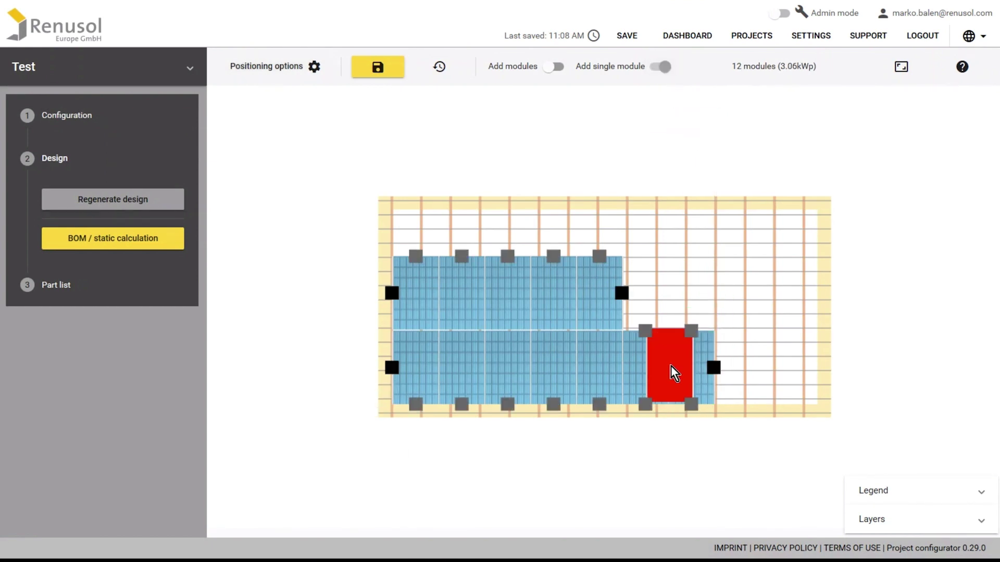
pyautogui.click(721, 368)
pyautogui.click(760, 369)
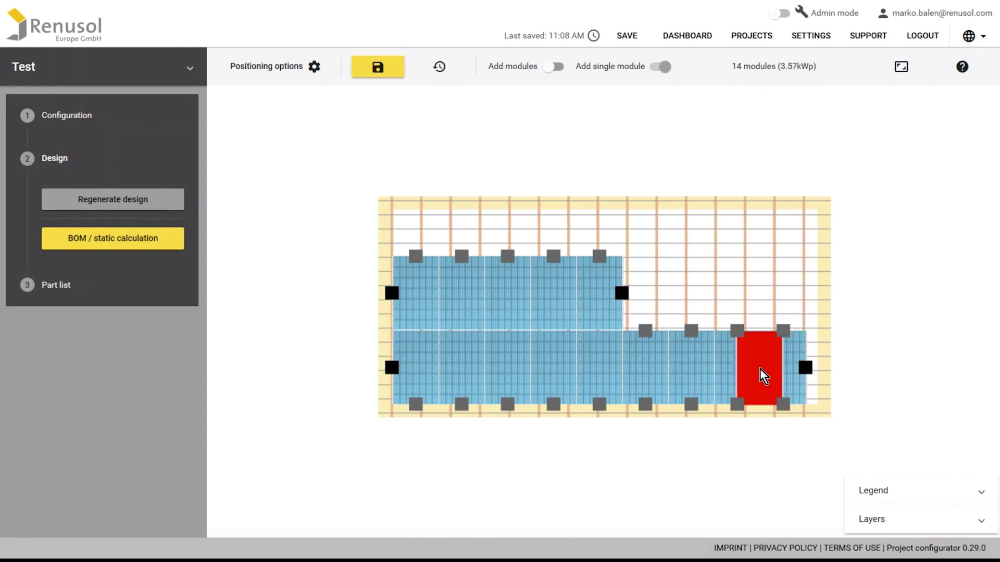
pyautogui.click(625, 296)
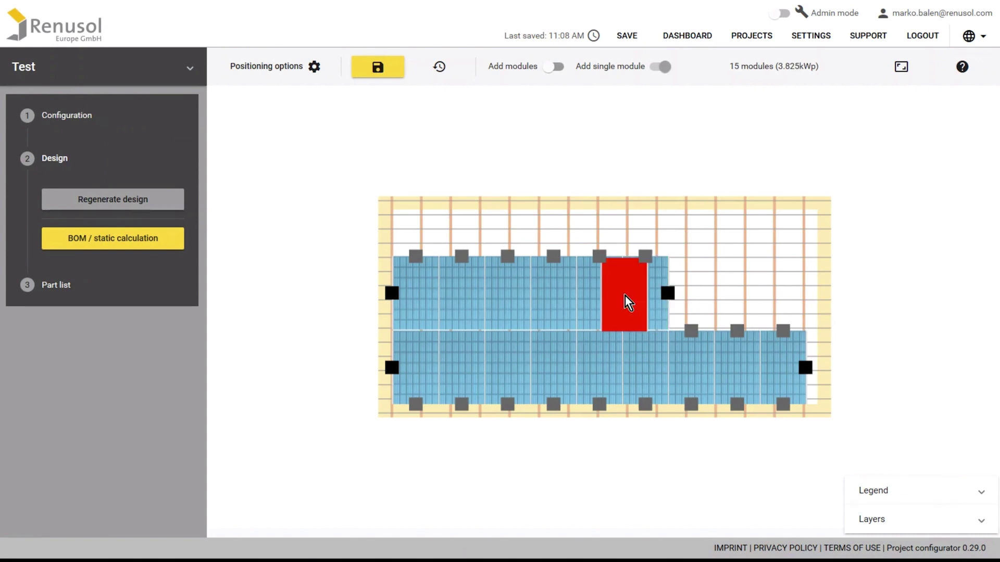
pyautogui.press('Escape')
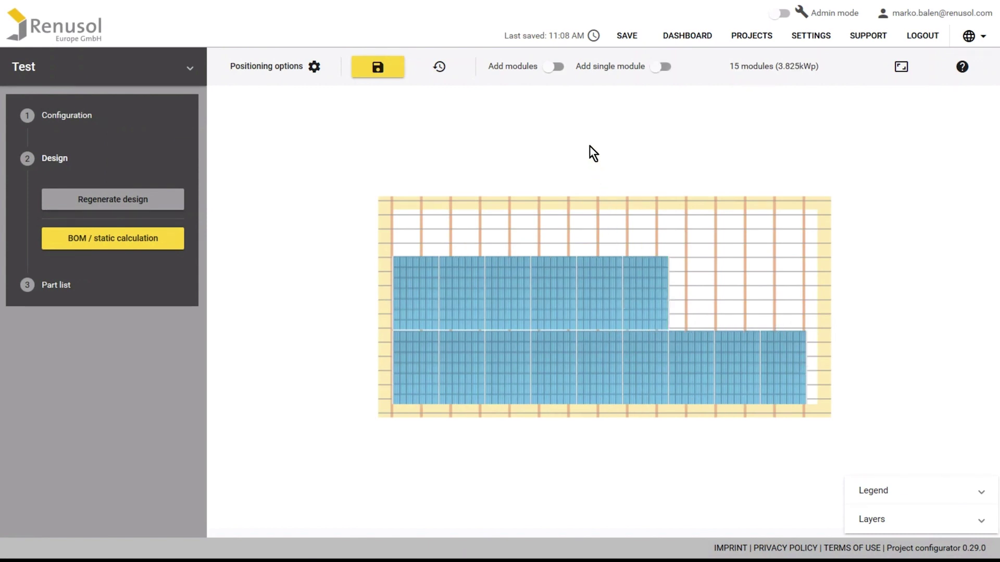
# Step: Add two modules in the upper right area and move them beside the top row
pyautogui.click(552, 67)
pyautogui.moveTo(702, 239); pyautogui.dragTo(816, 298)
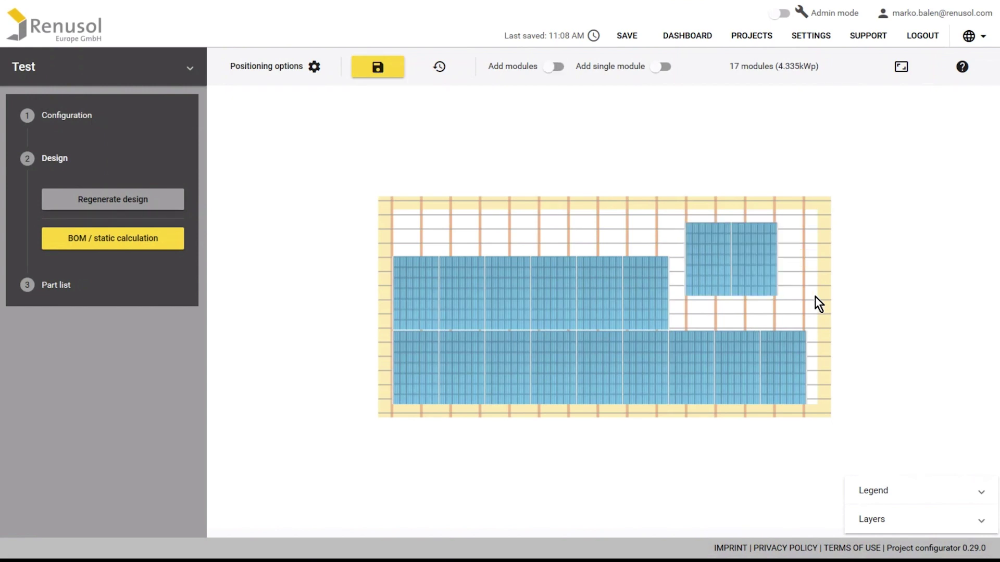
pyautogui.click(698, 227)
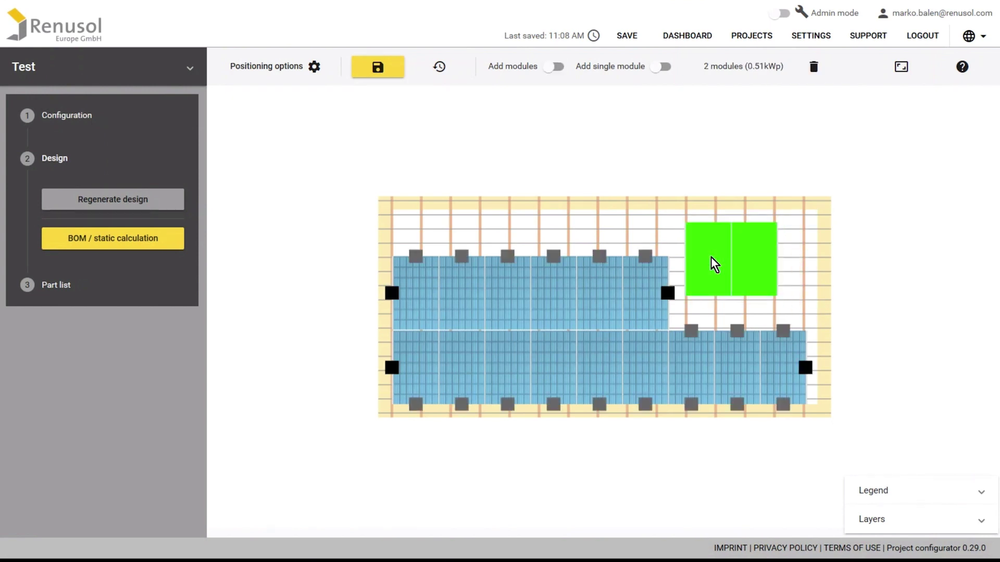
pyautogui.moveTo(710, 260); pyautogui.dragTo(670, 295)
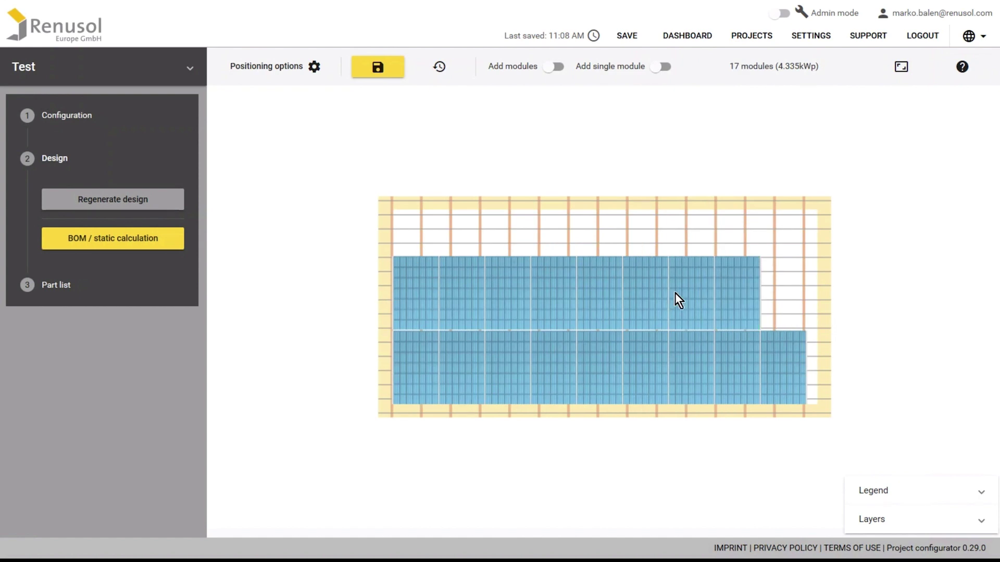
pyautogui.click(314, 66)
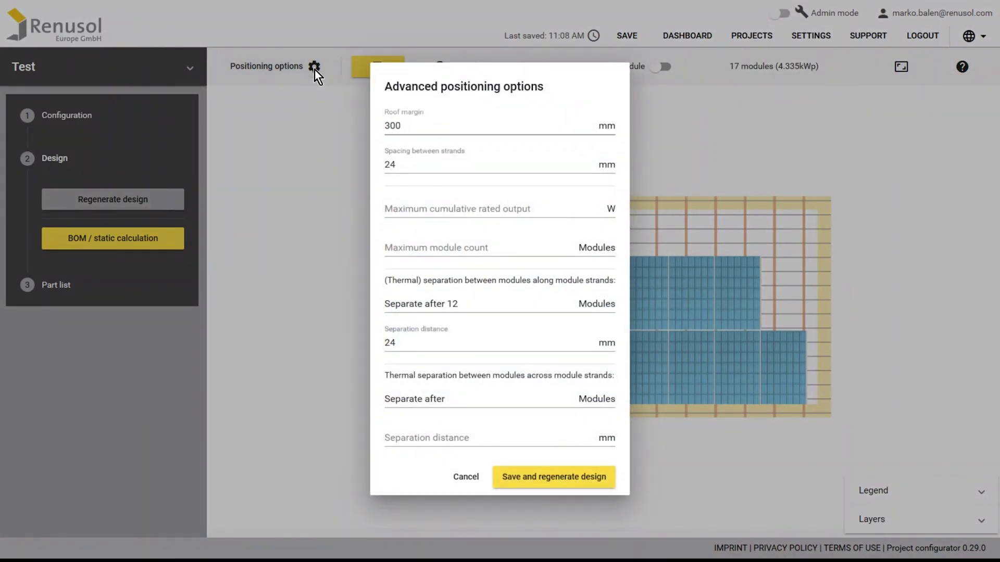
pyautogui.click(314, 70)
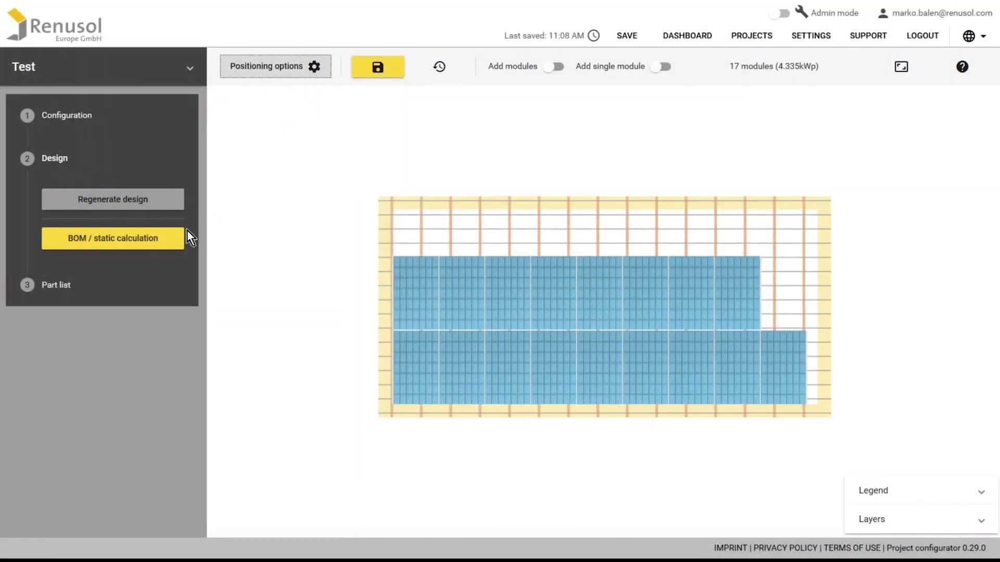
# Step: Run the BOM and statics calculation (71% utilization), then toggle the Fasteners layer off and on
pyautogui.click(176, 237)
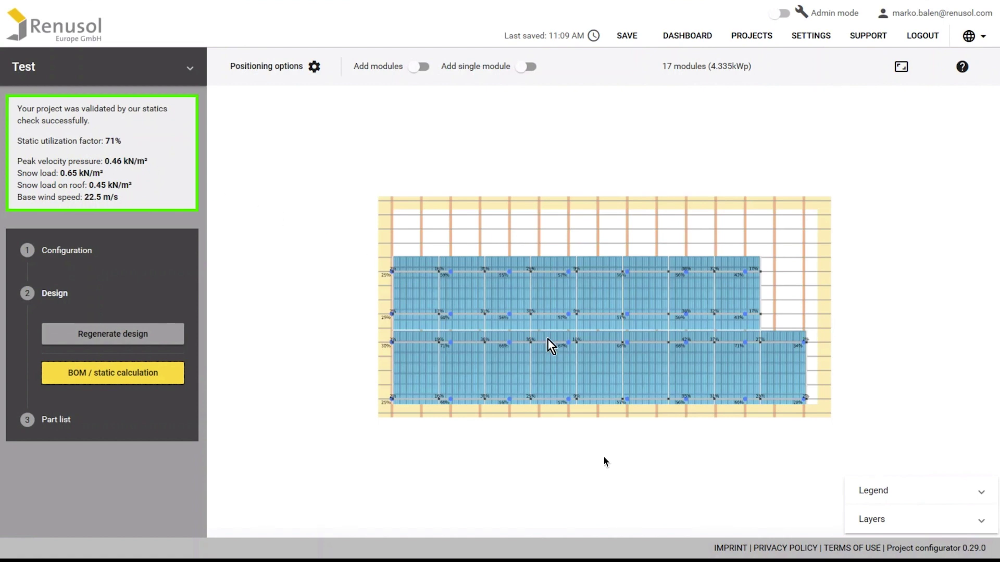
pyautogui.click(873, 493)
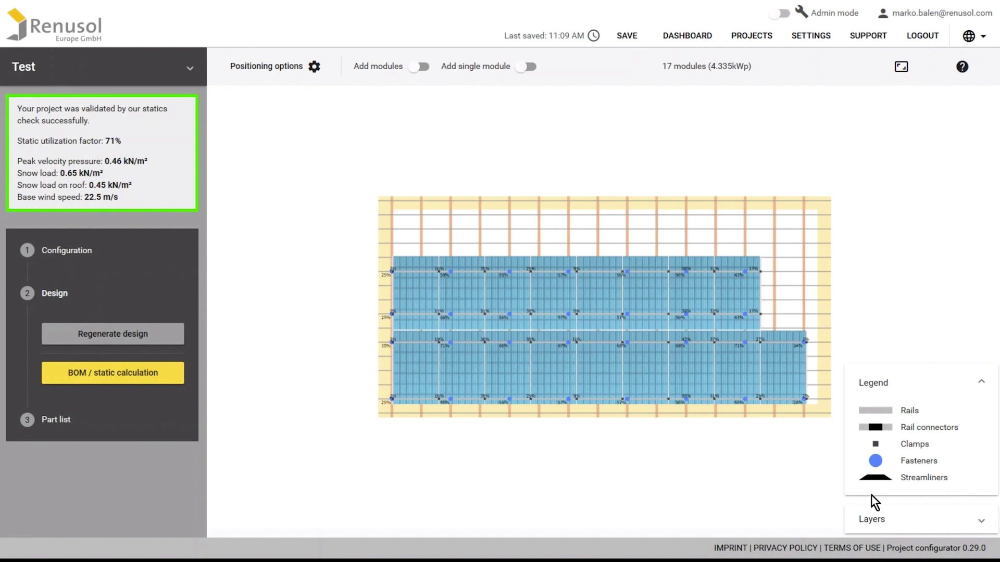
pyautogui.click(872, 518)
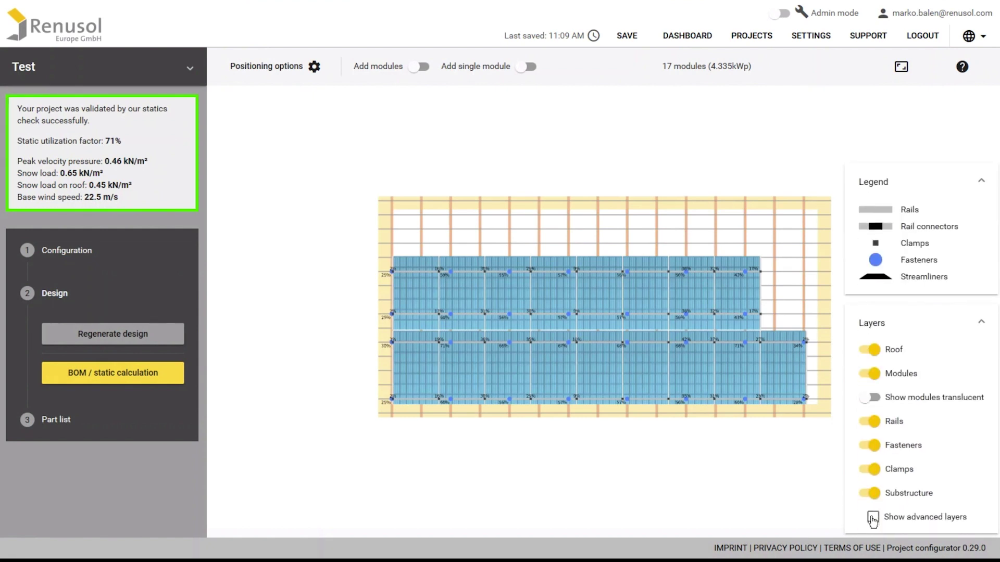
pyautogui.click(874, 447)
pyautogui.click(876, 450)
# Step: Set the Edge Clip (R900035) quantity to 10 in the part list, totalling €499.00
pyautogui.click(164, 423)
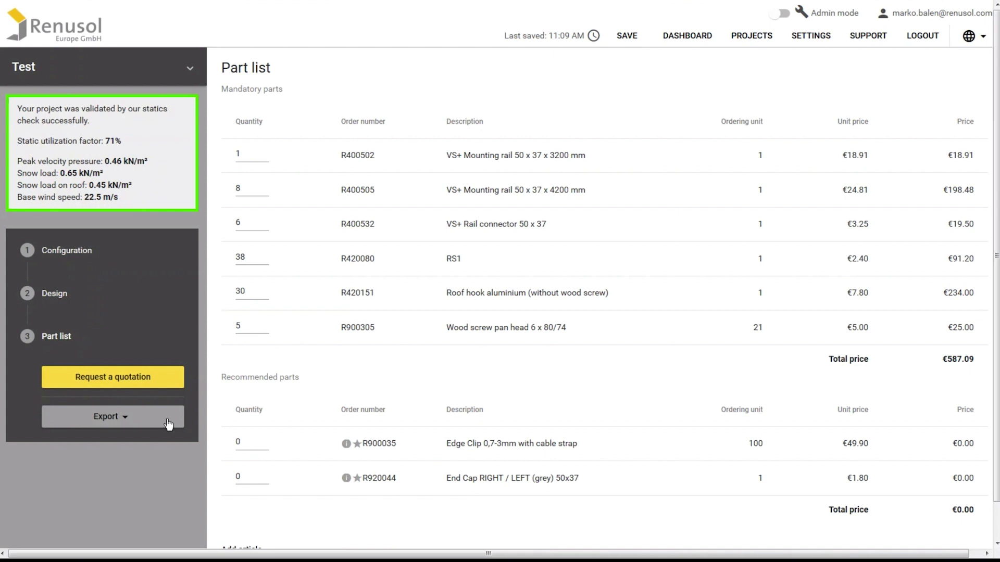
pyautogui.click(243, 440)
pyautogui.write('1')
pyautogui.scroll(-1, 265, 436)
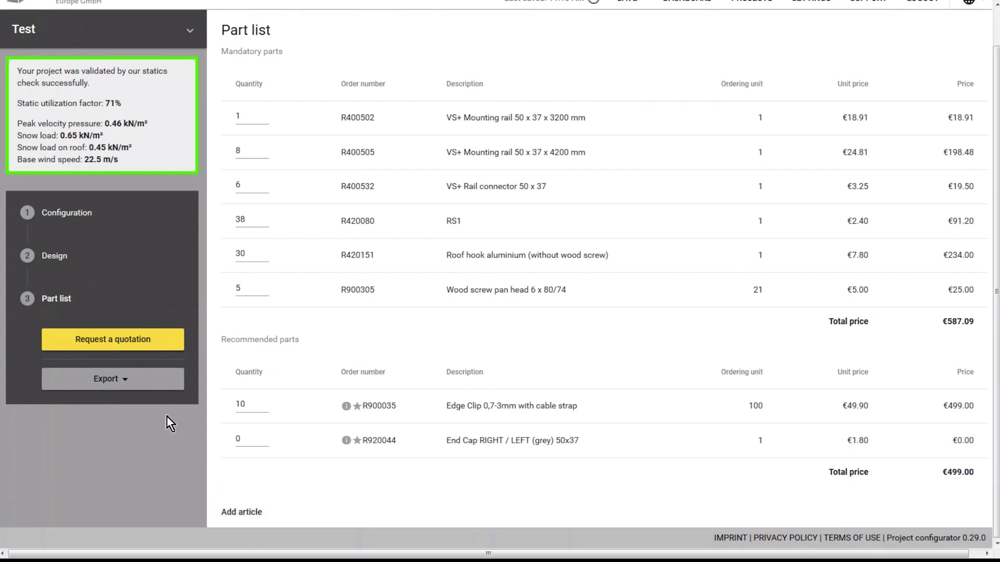
pyautogui.click(131, 379)
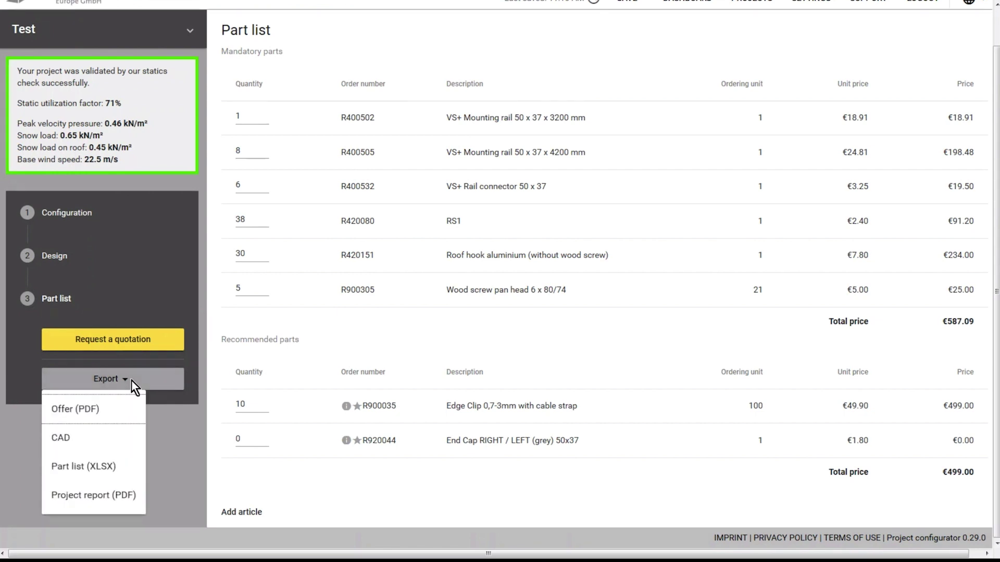
# Step: Export the PDF project report and review its Location, Surroundings, drawings, bill of material and statics sections
pyautogui.click(94, 495)
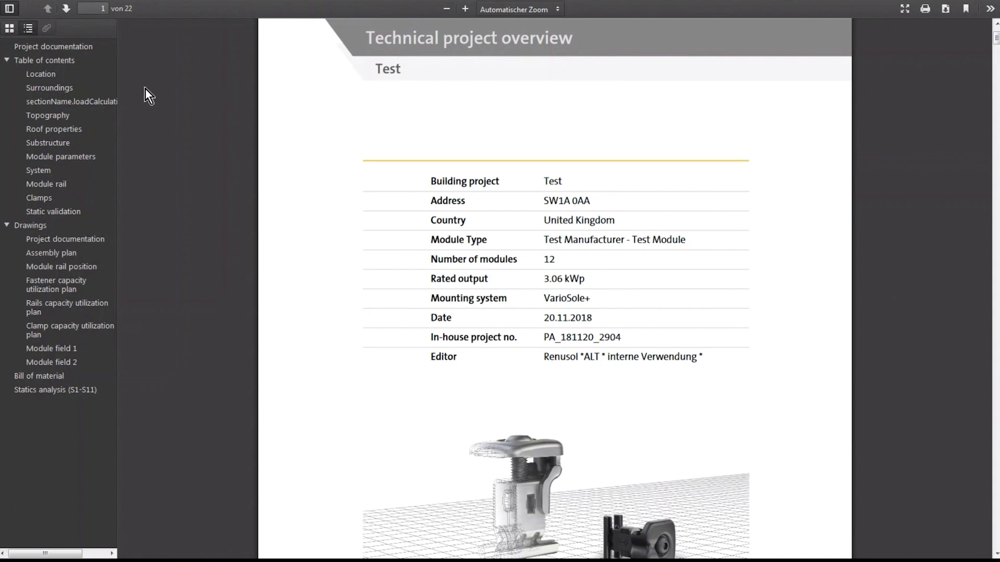
pyautogui.click(107, 81)
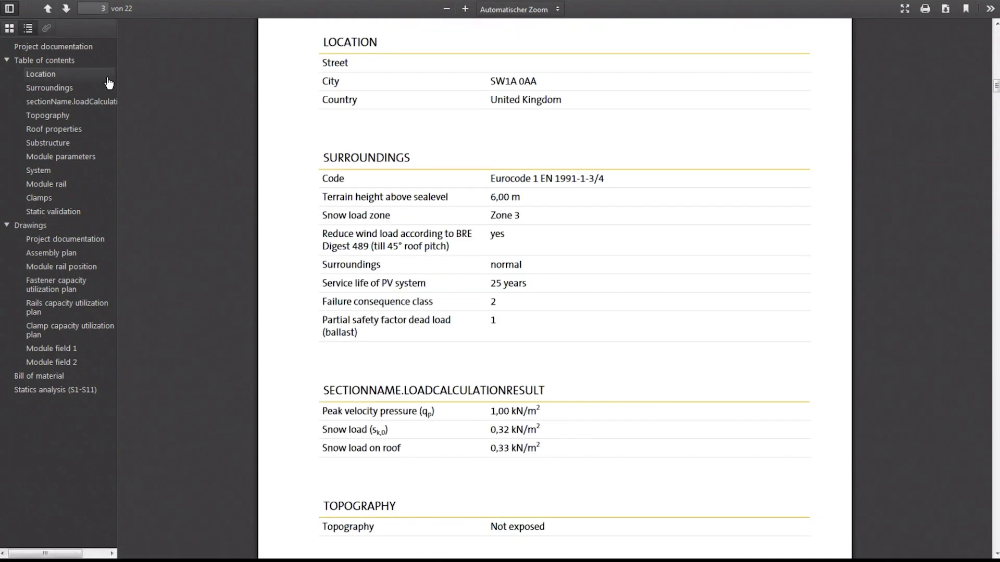
pyautogui.click(105, 92)
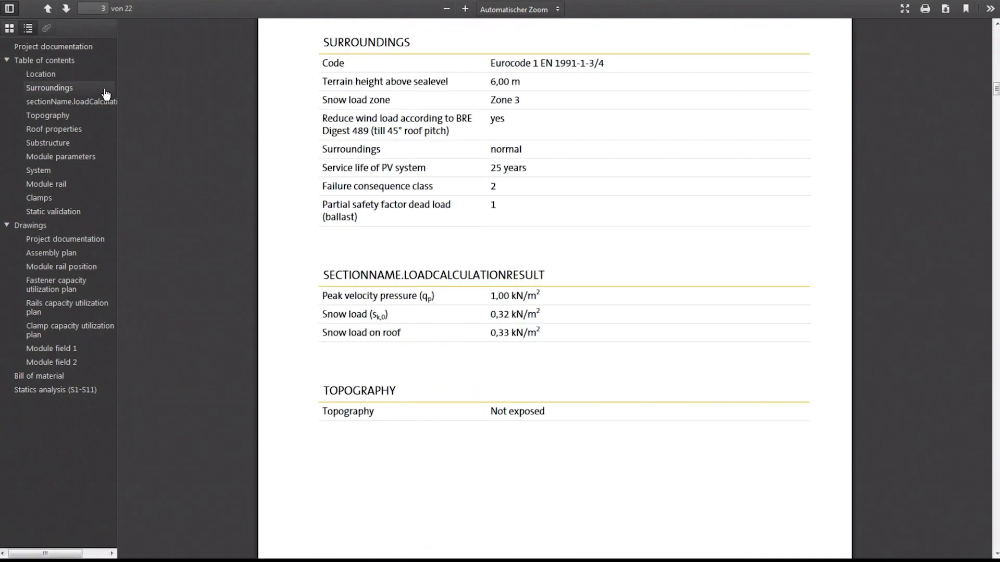
pyautogui.click(91, 242)
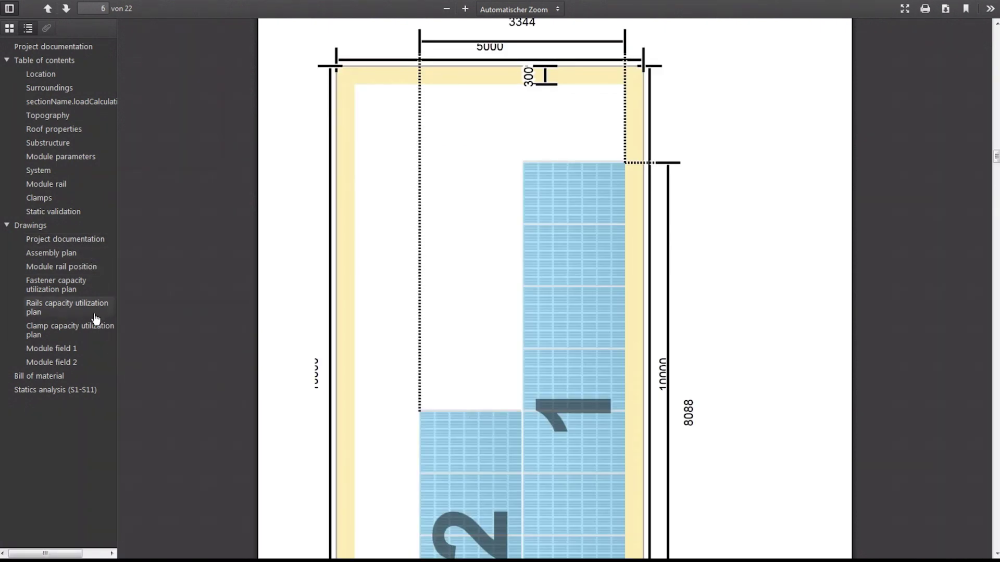
pyautogui.click(82, 380)
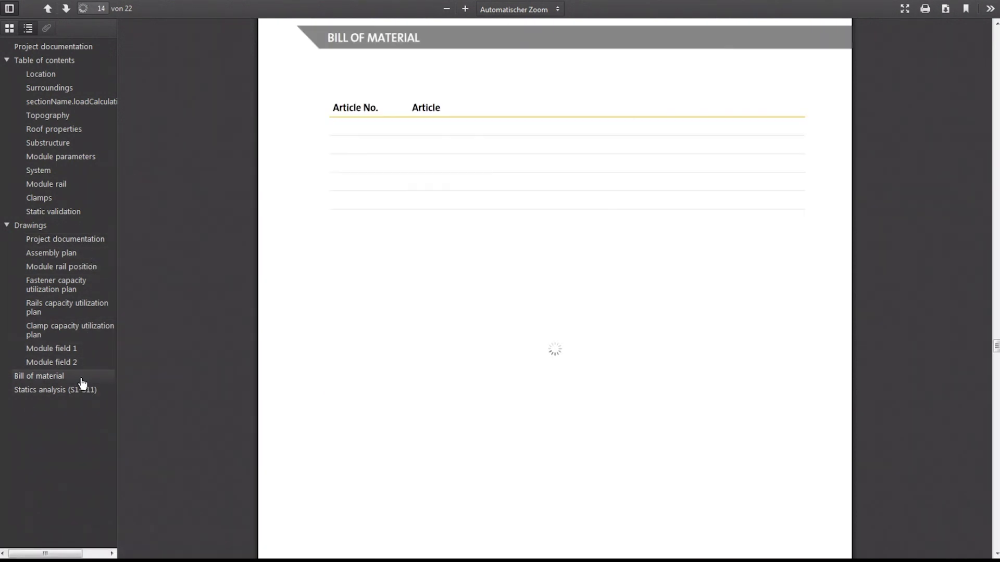
pyautogui.click(82, 391)
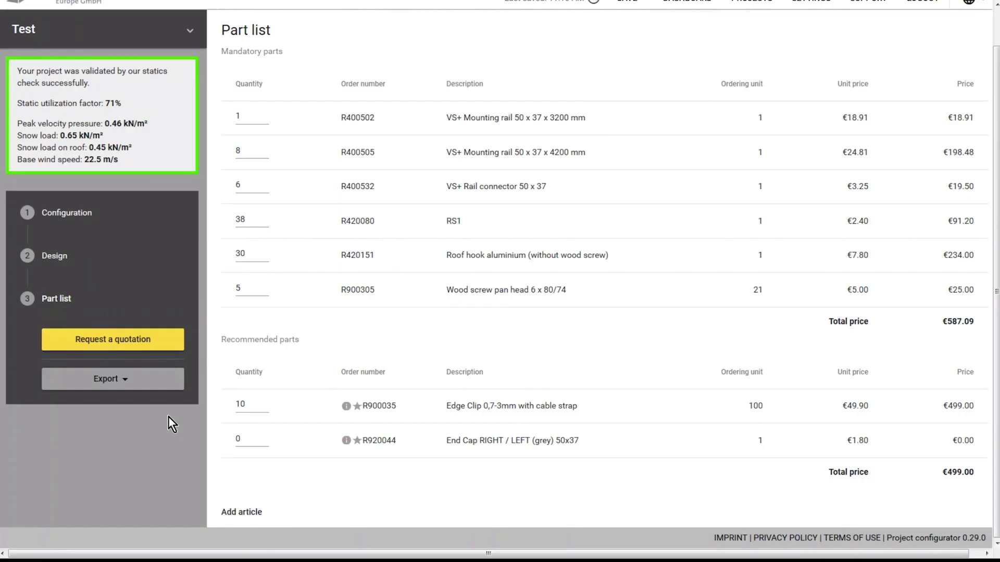
# Step: Reopen the Export dropdown on the Part list to list the export formats
pyautogui.click(132, 380)
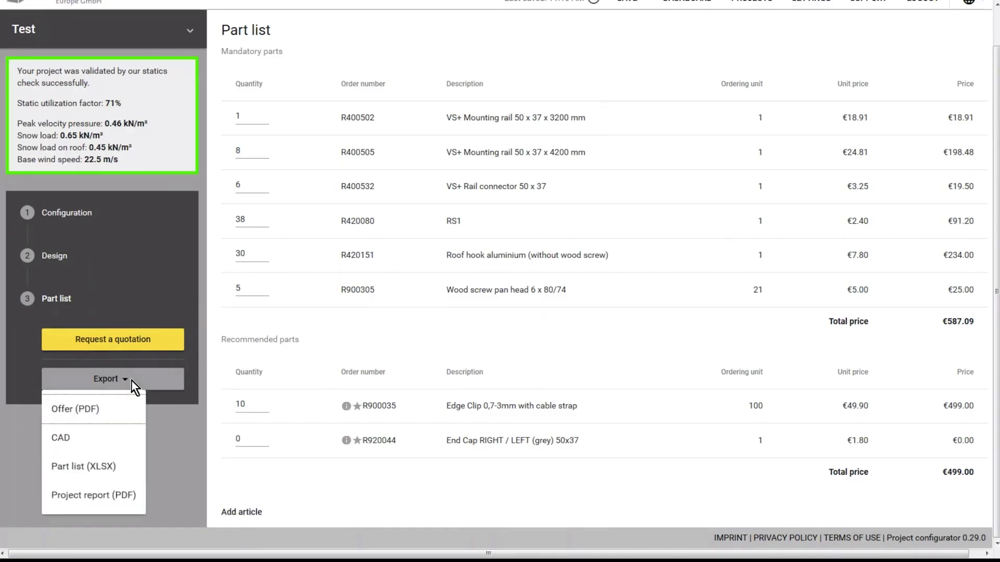